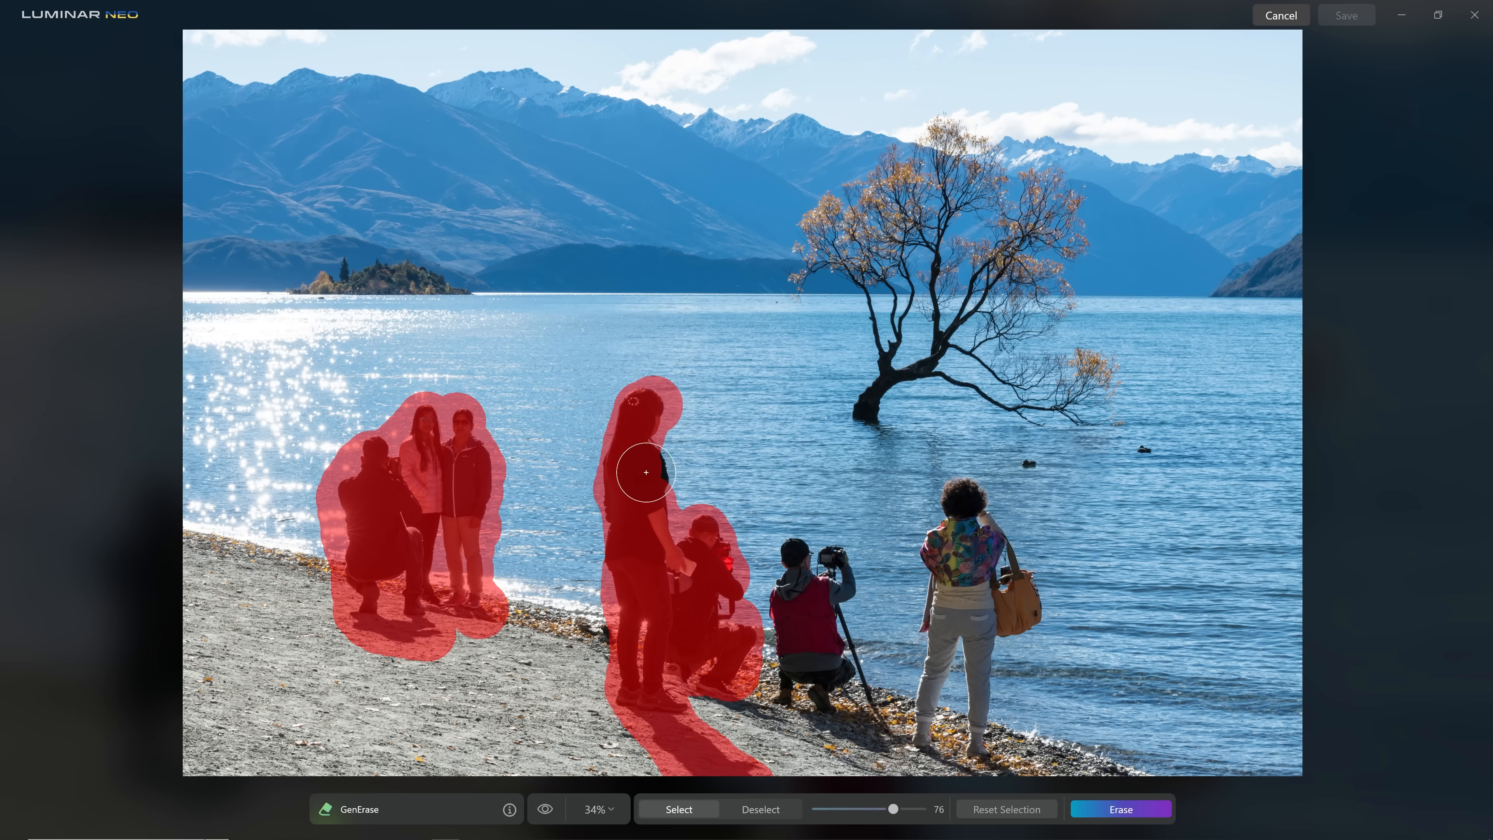
Step: Mask the kneeling photographer with the tripod and the woman with the bag, including their shadows, and erase all masked people from the lakeshore
mouse_move(793, 548)
mouse_down()
mouse_move(834, 564)
mouse_move(822, 622)
mouse_move(873, 739)
mouse_move(820, 703)
mouse_move(818, 659)
mouse_move(789, 695)
mouse_move(794, 618)
mouse_up()
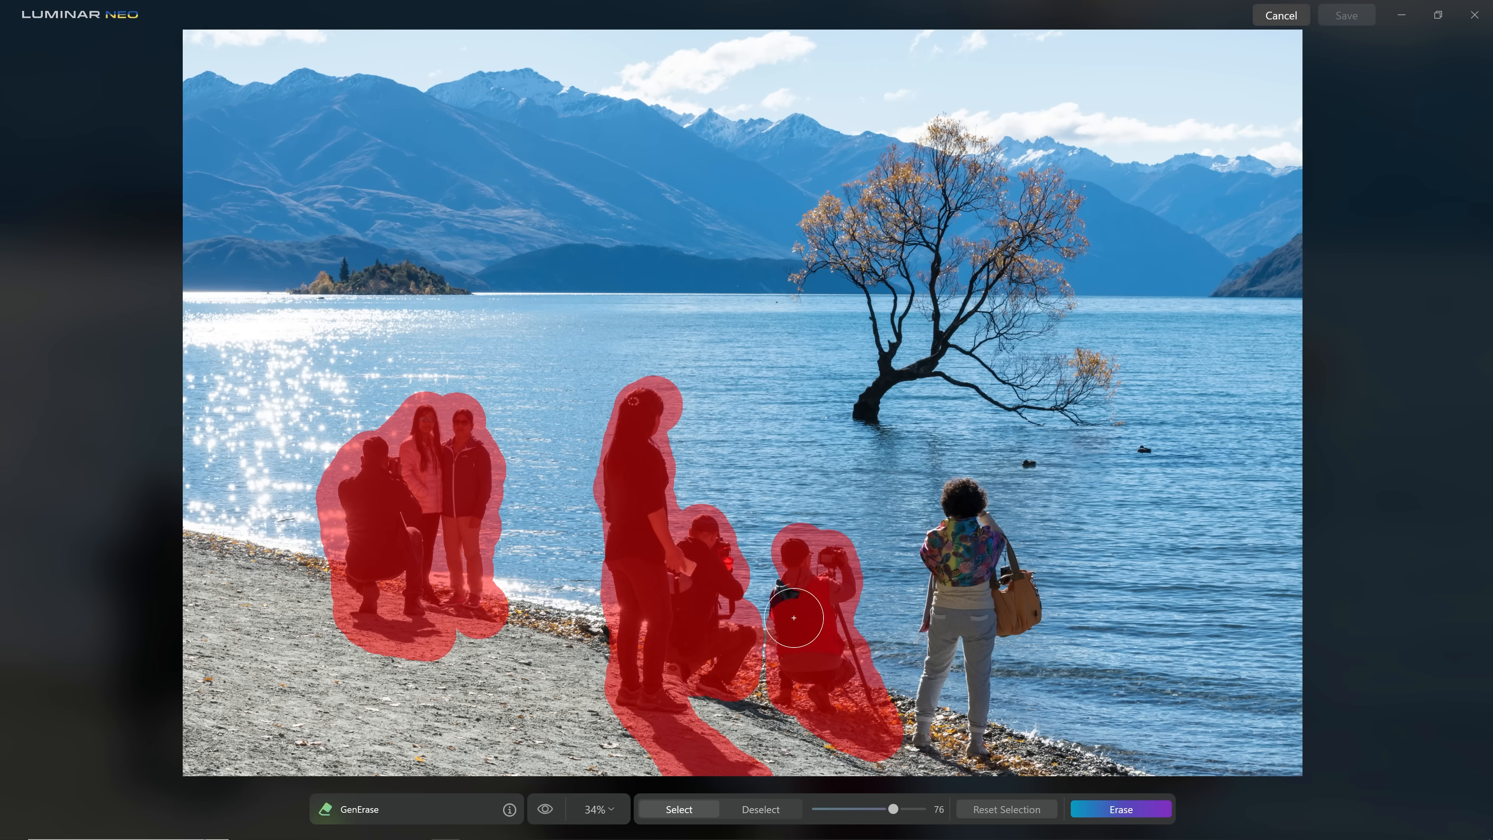
scroll(735, 703, down, 5)
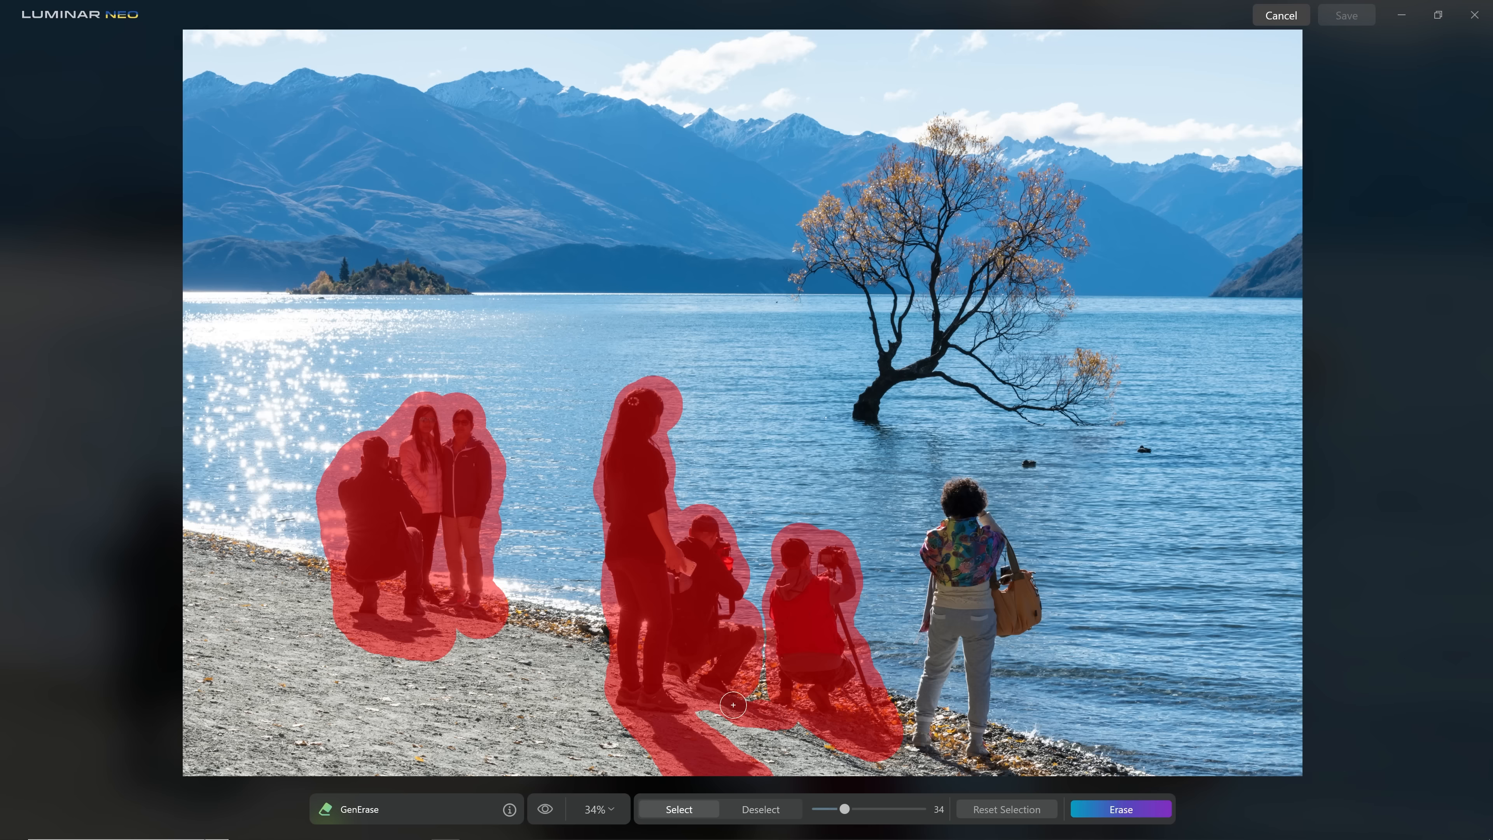
mouse_move(961, 500)
mouse_down()
mouse_move(1024, 613)
mouse_move(989, 593)
mouse_move(954, 534)
mouse_move(937, 549)
mouse_move(950, 587)
mouse_move(938, 631)
mouse_move(951, 625)
mouse_move(922, 735)
mouse_move(1012, 789)
mouse_move(945, 727)
mouse_move(969, 735)
mouse_move(962, 614)
mouse_move(975, 669)
mouse_up()
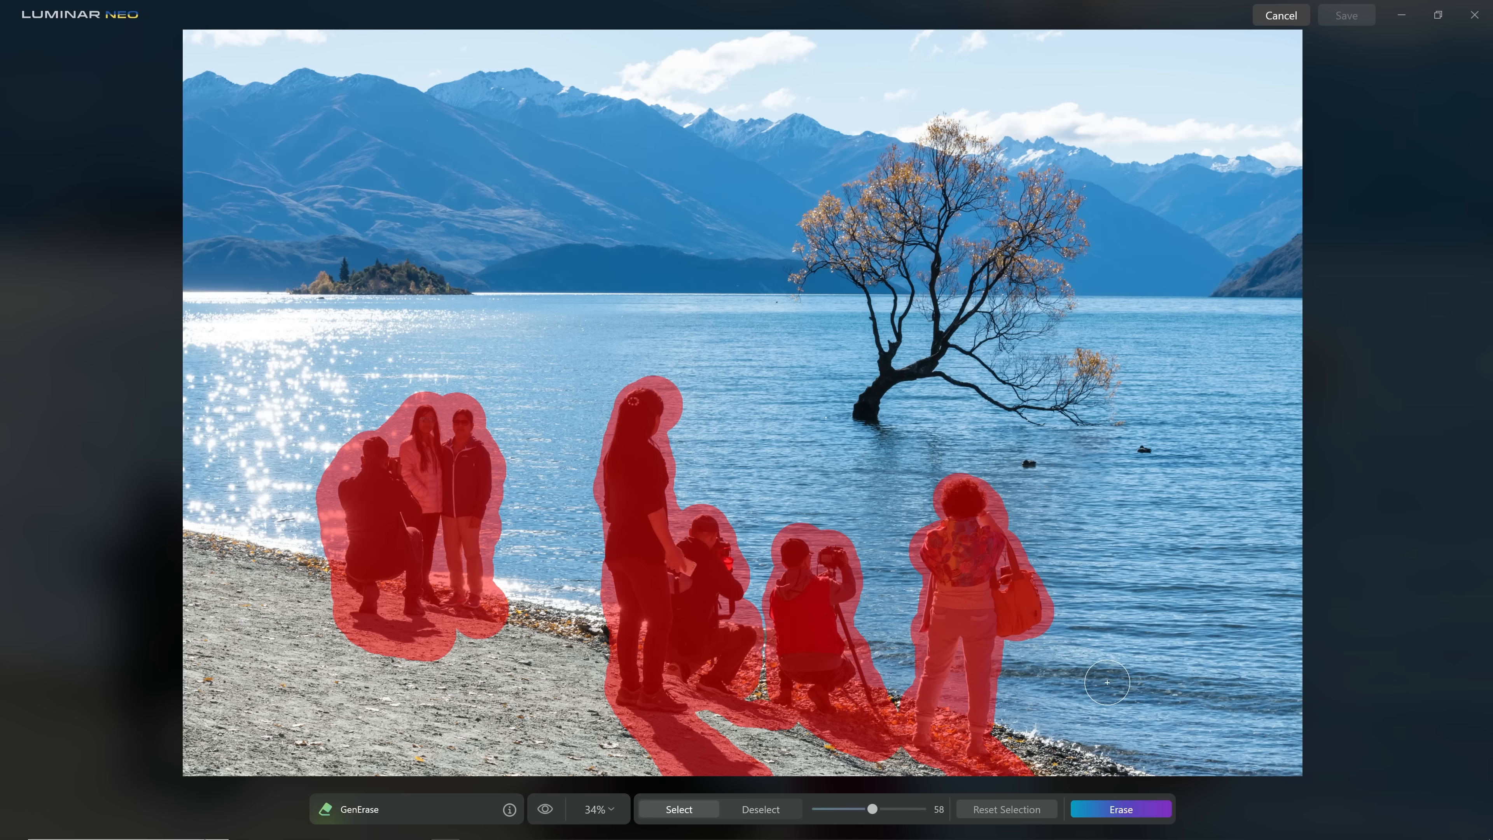
click(1125, 809)
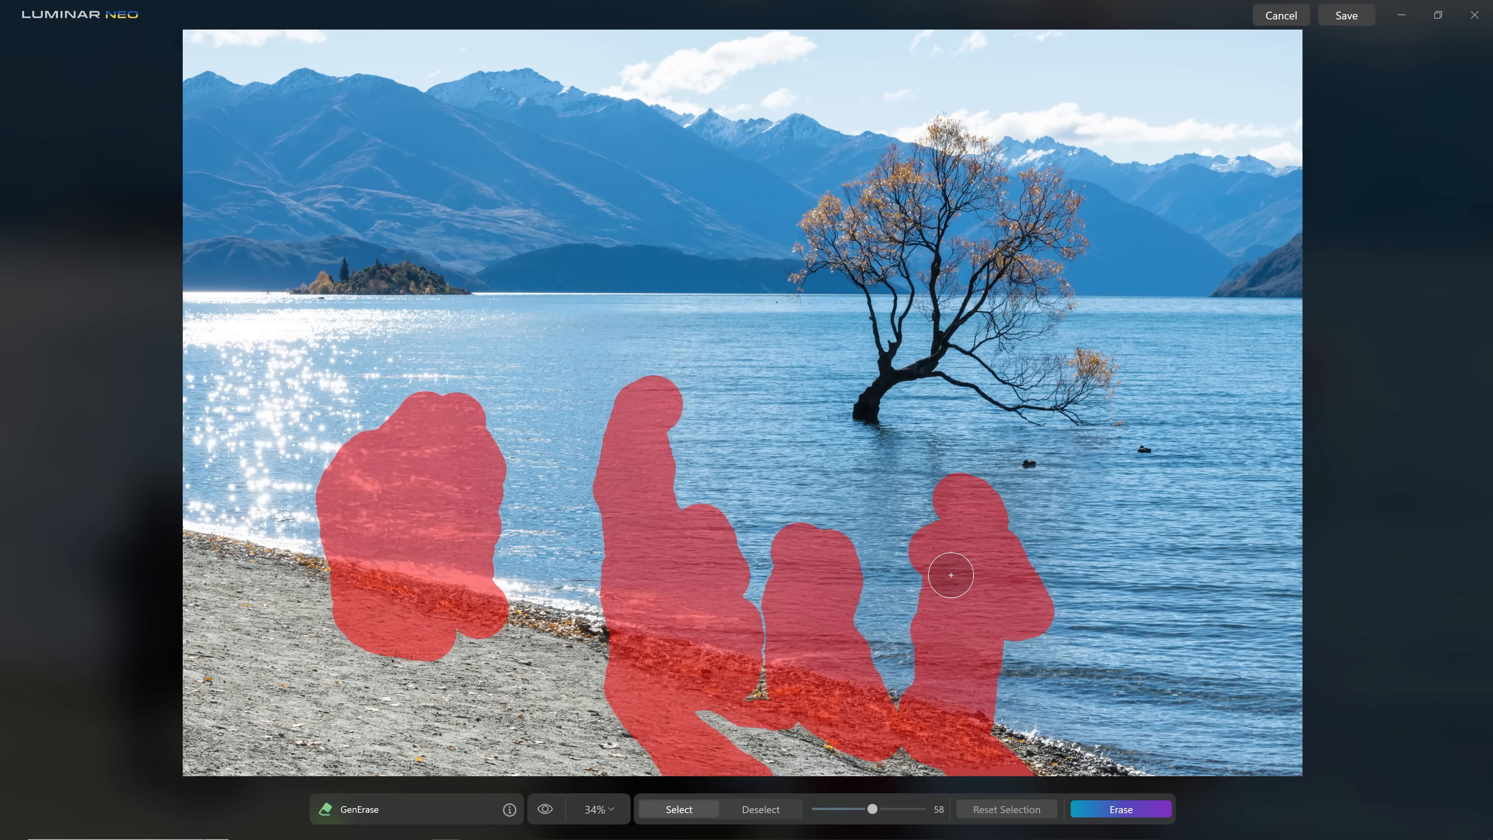
Step: Compare the lake photo before and after the erase, examining the water and shoreline where the people stood
click(555, 806)
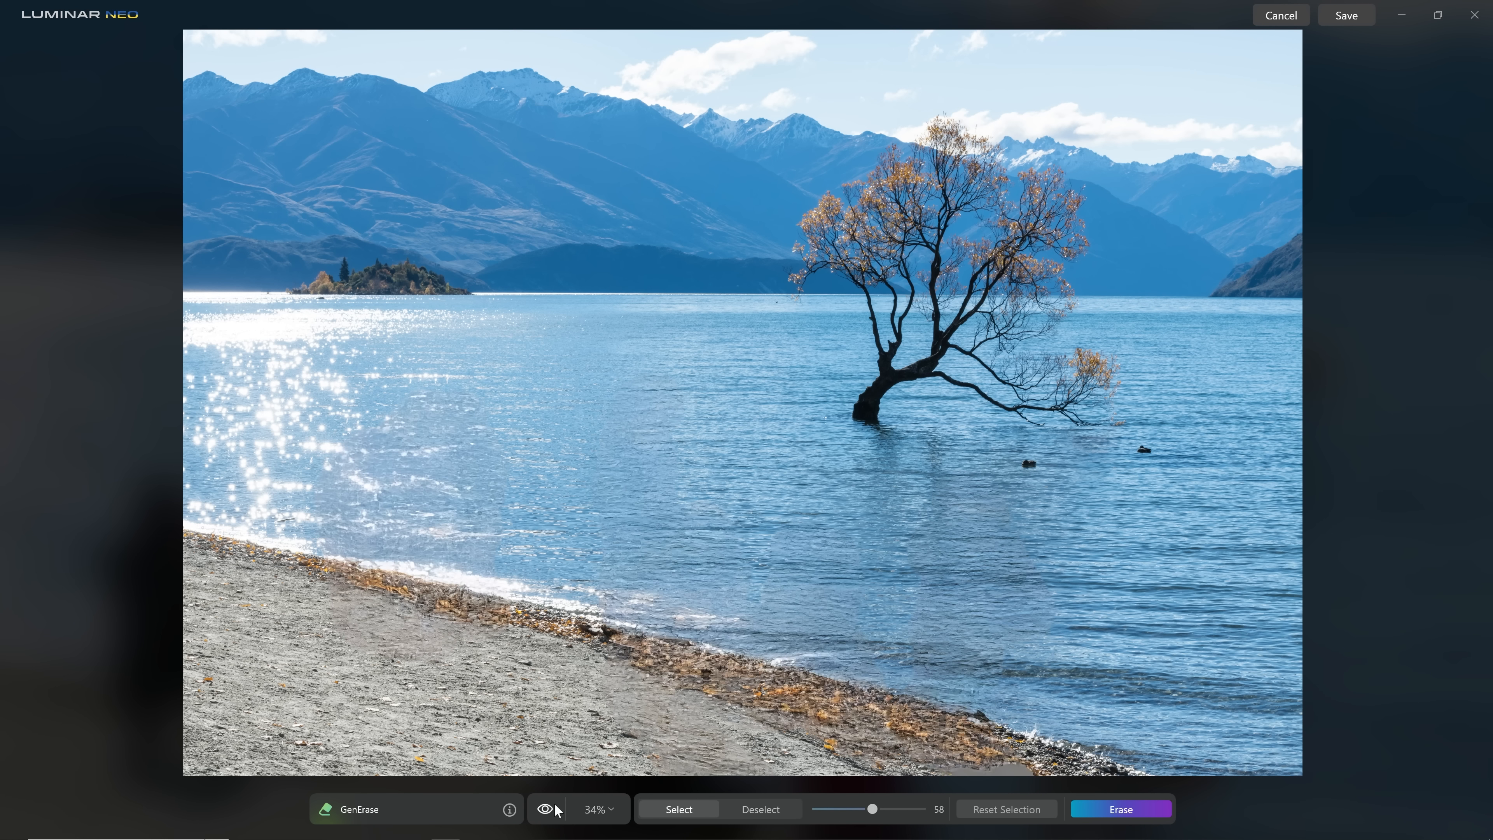
click(546, 810)
click(546, 811)
click(546, 810)
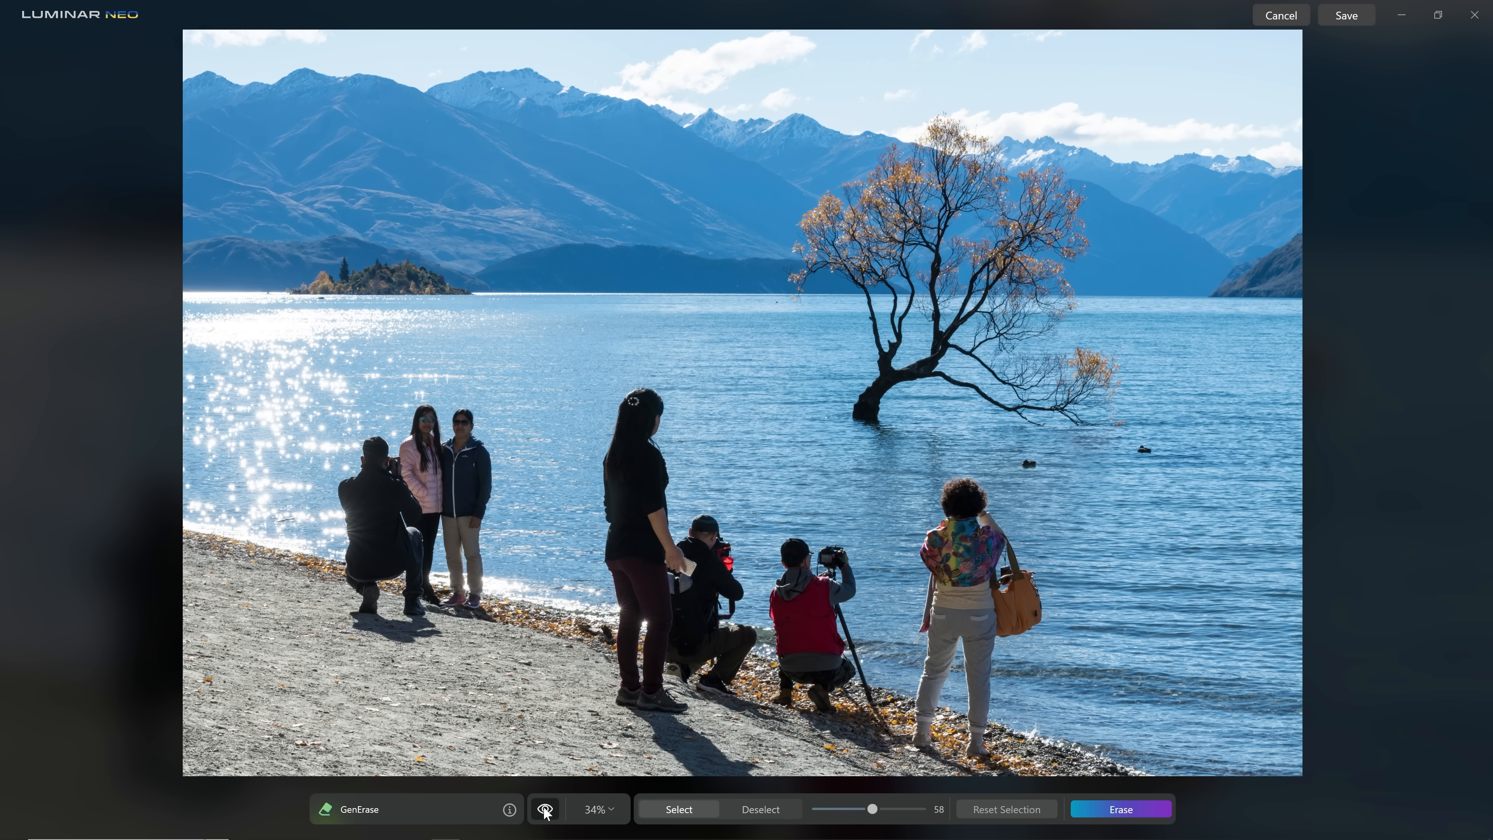
click(546, 810)
click(545, 810)
click(546, 811)
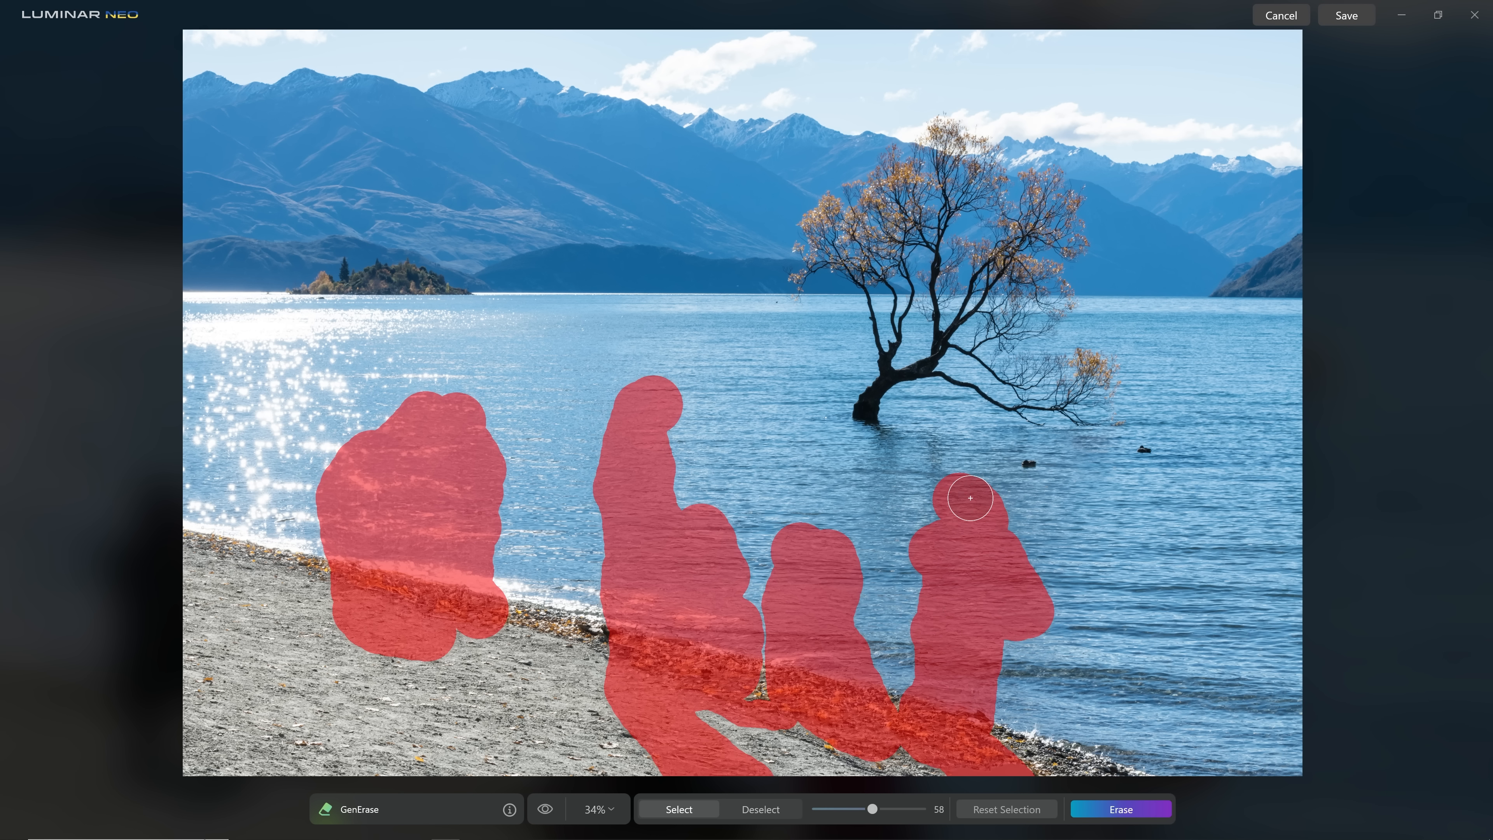
click(545, 811)
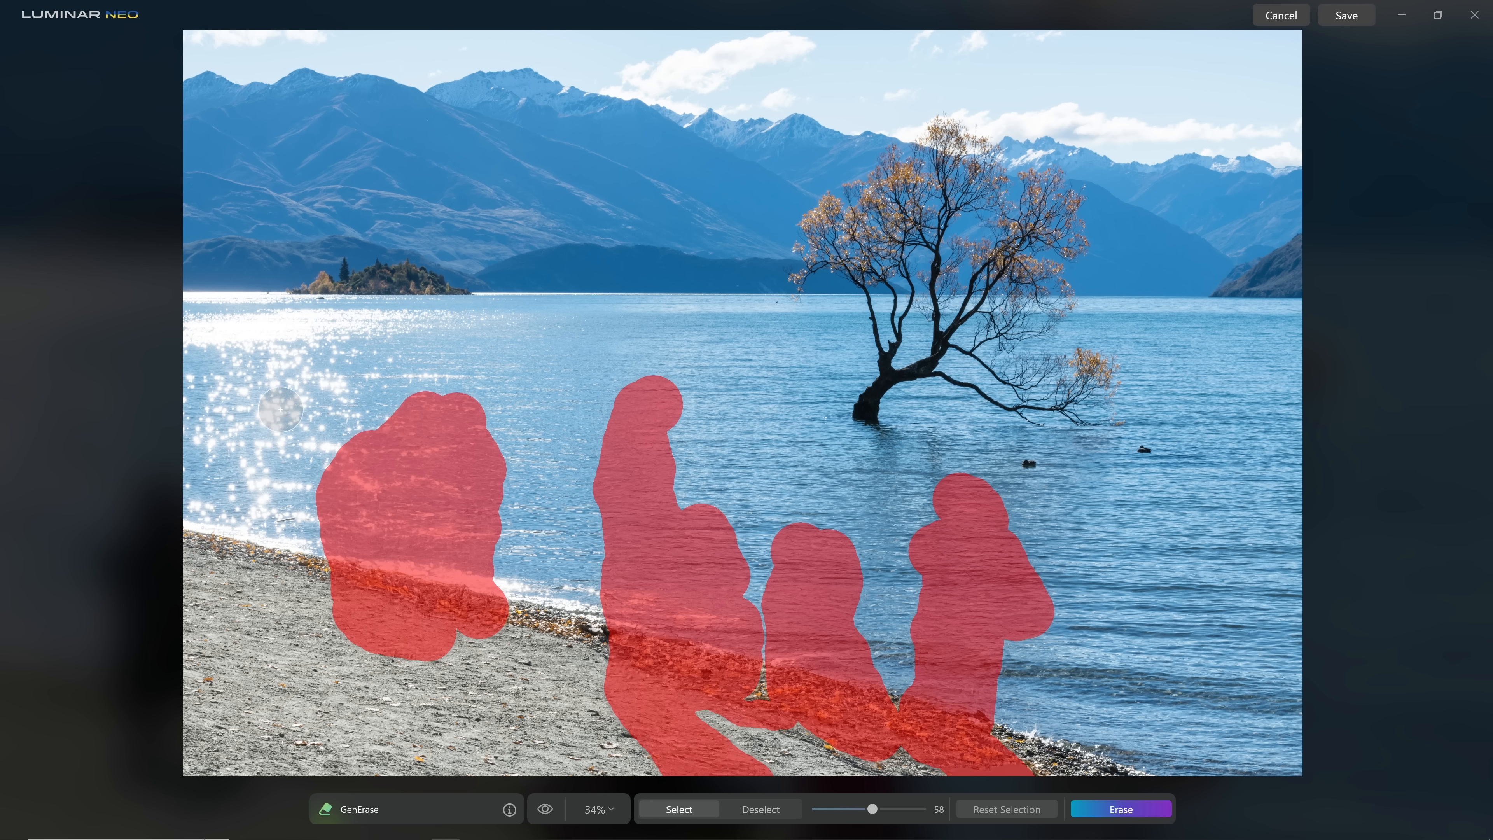
click(546, 810)
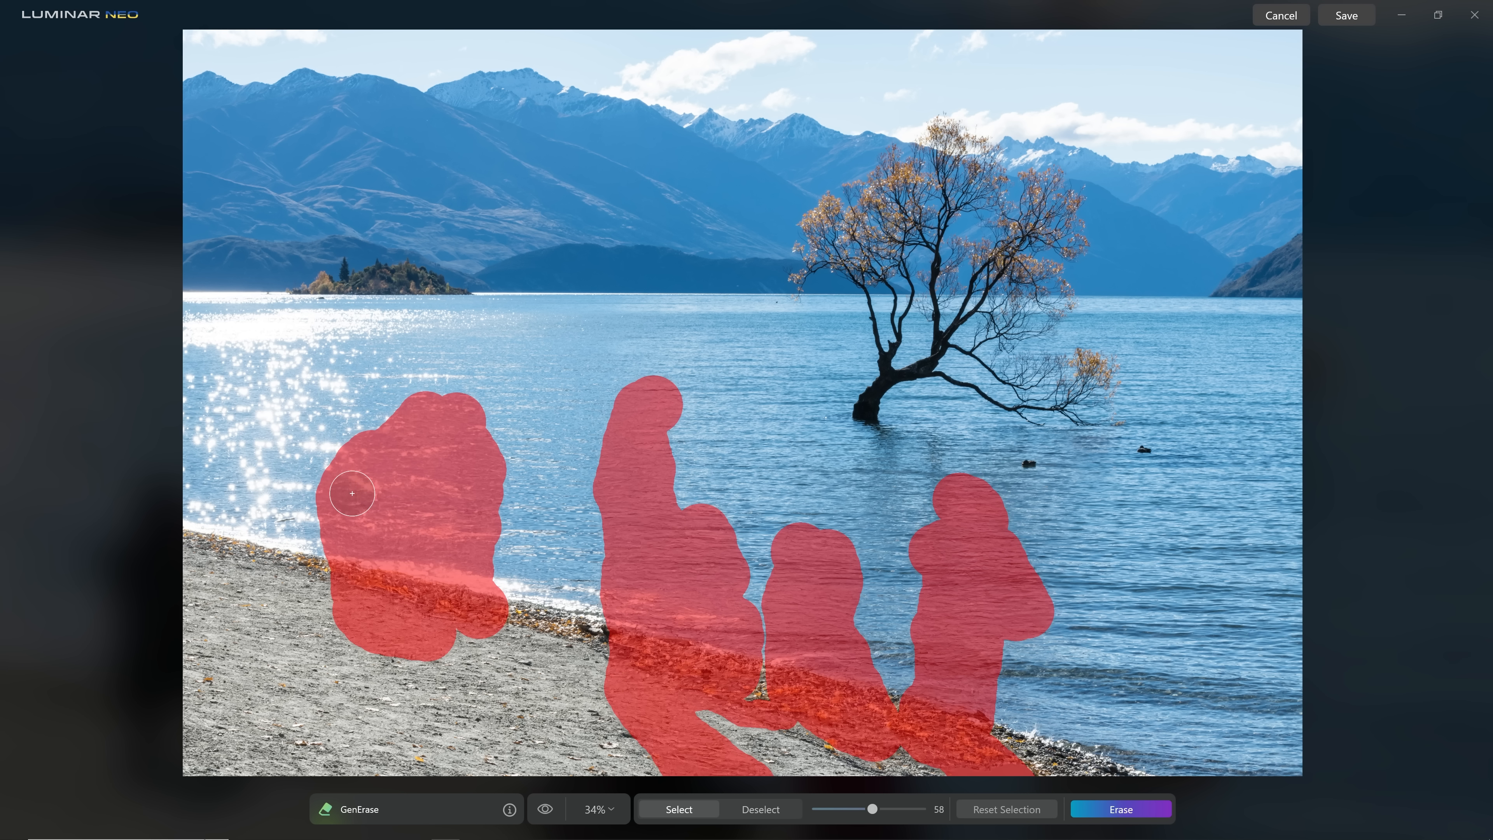
click(544, 809)
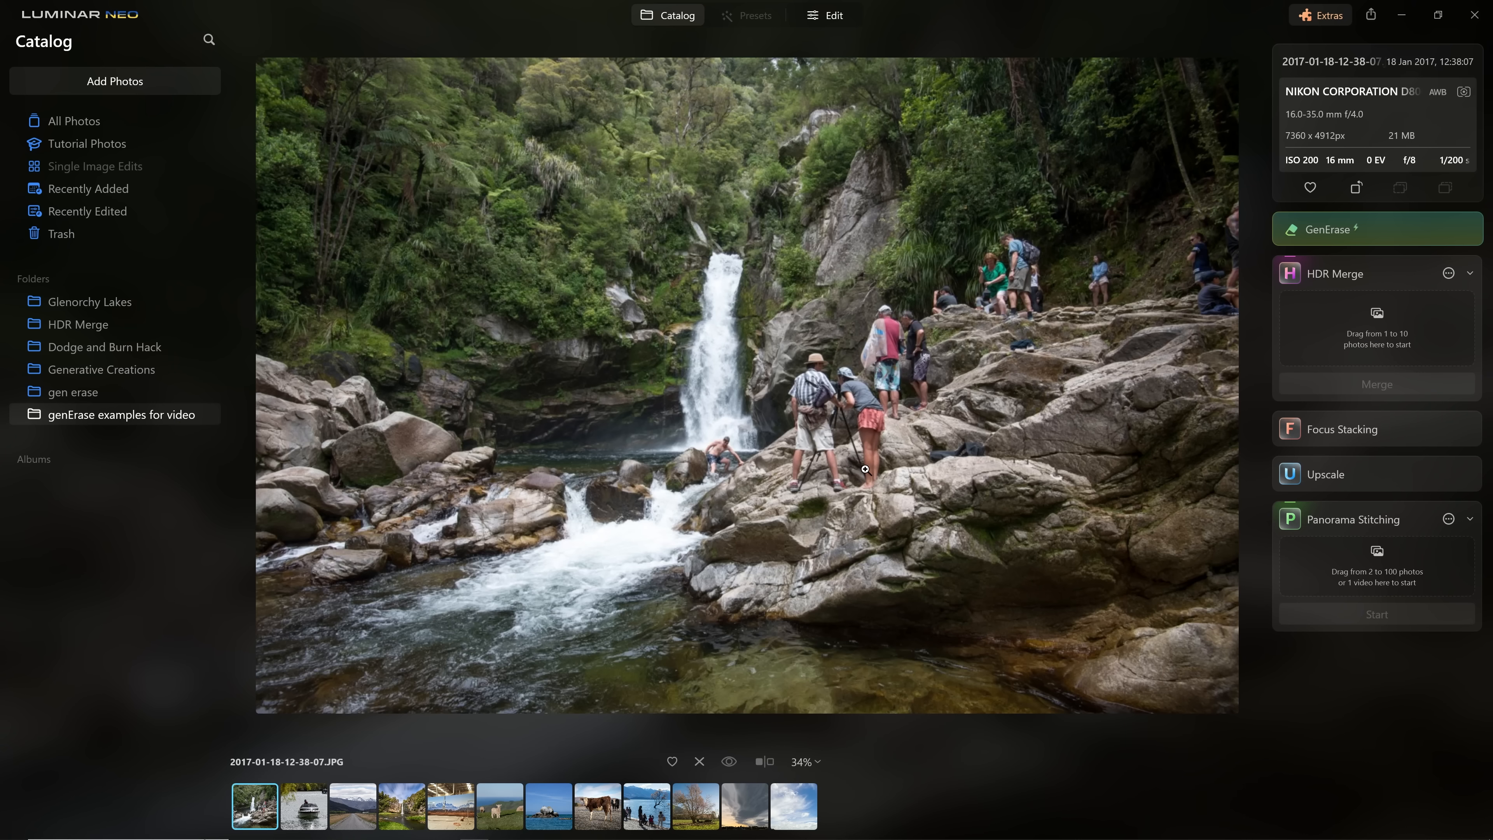
Step: Start GenErase on the waterfall photo and mask all the people and belongings on the rocks
click(1342, 226)
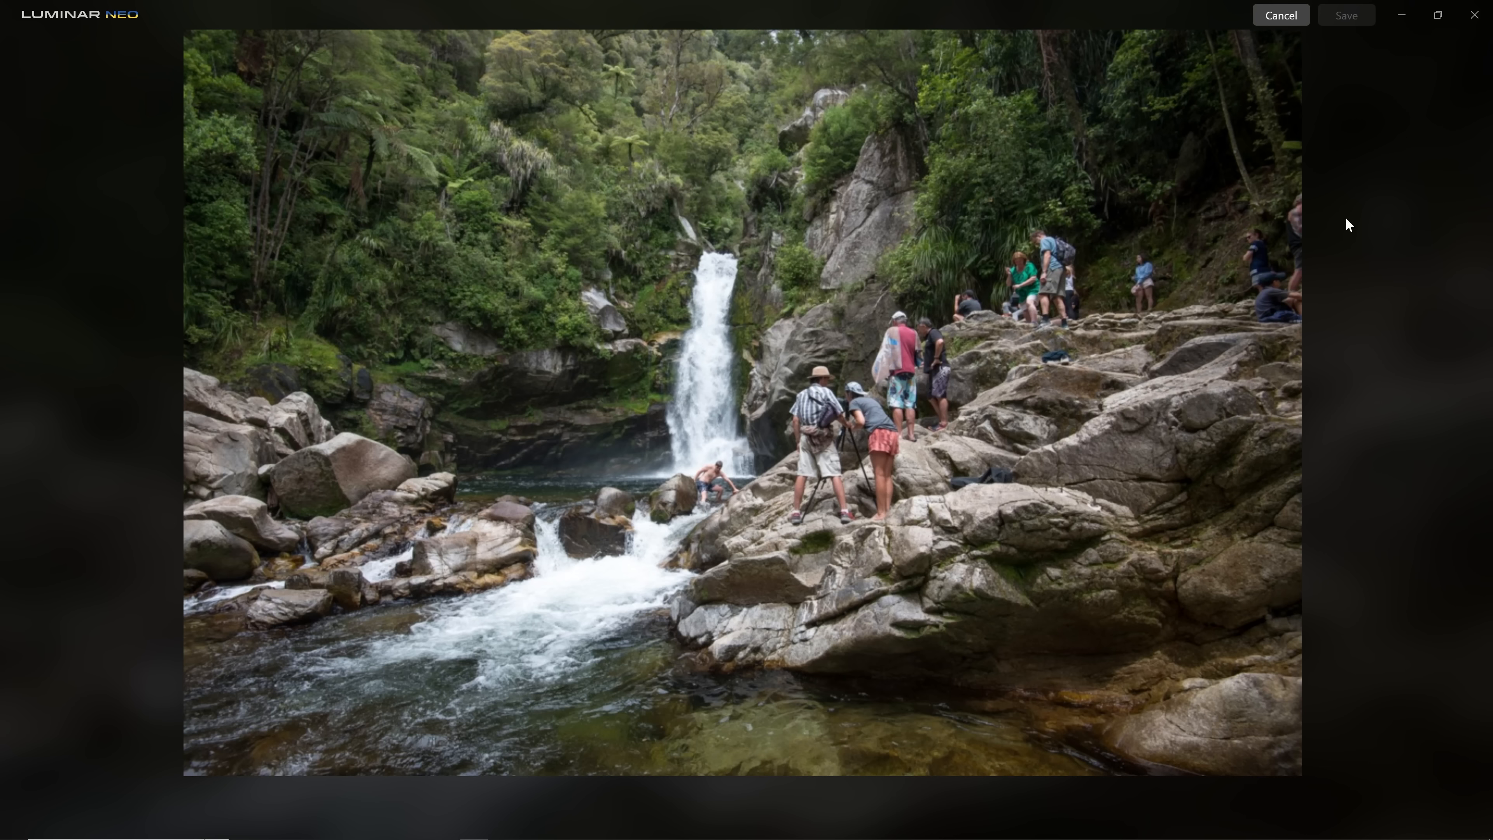
mouse_move(1254, 230)
mouse_down()
mouse_move(1264, 279)
mouse_move(1287, 304)
mouse_up()
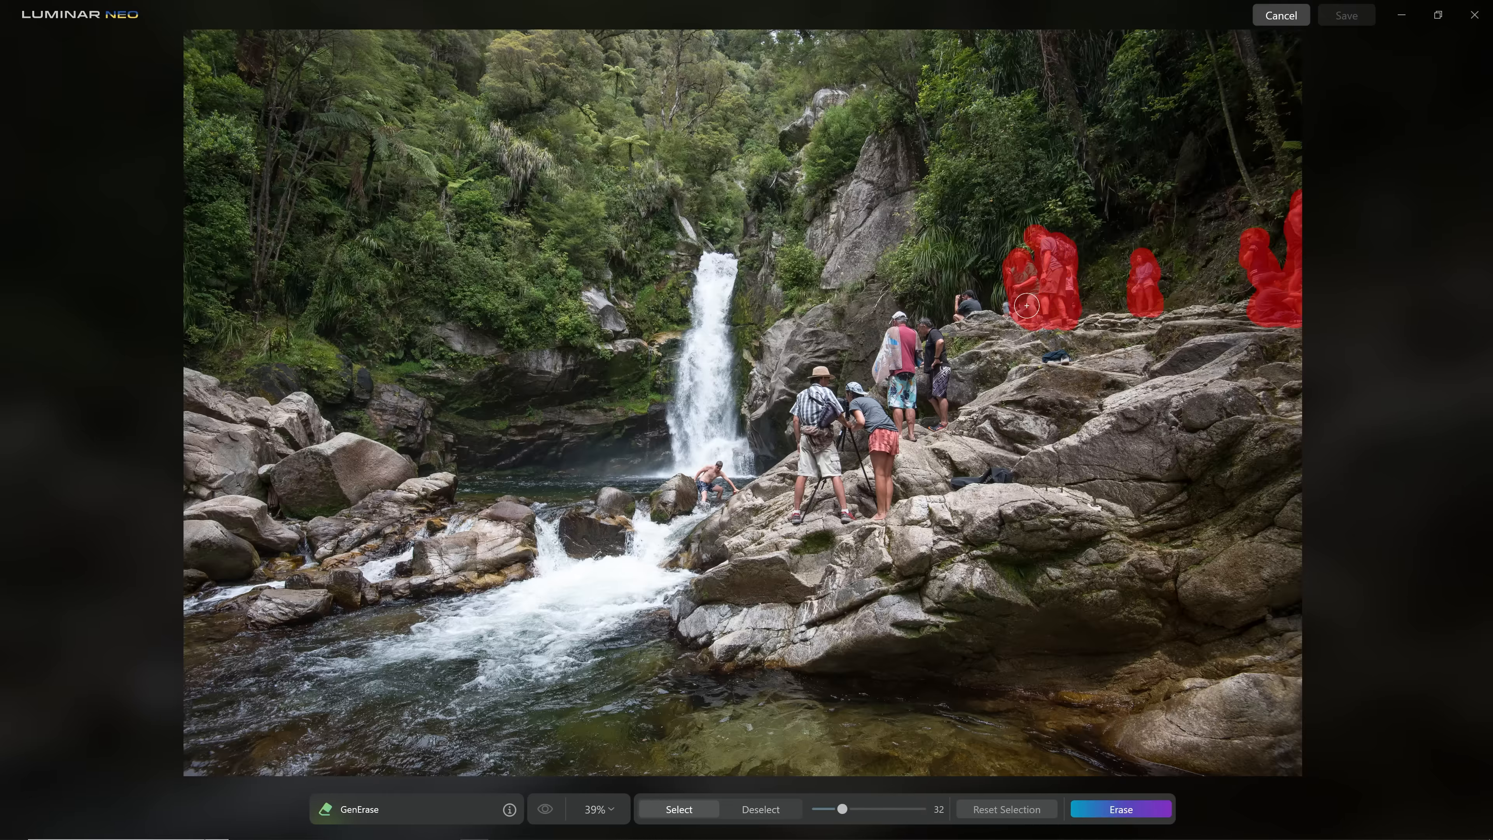
drag(983, 307, 884, 507)
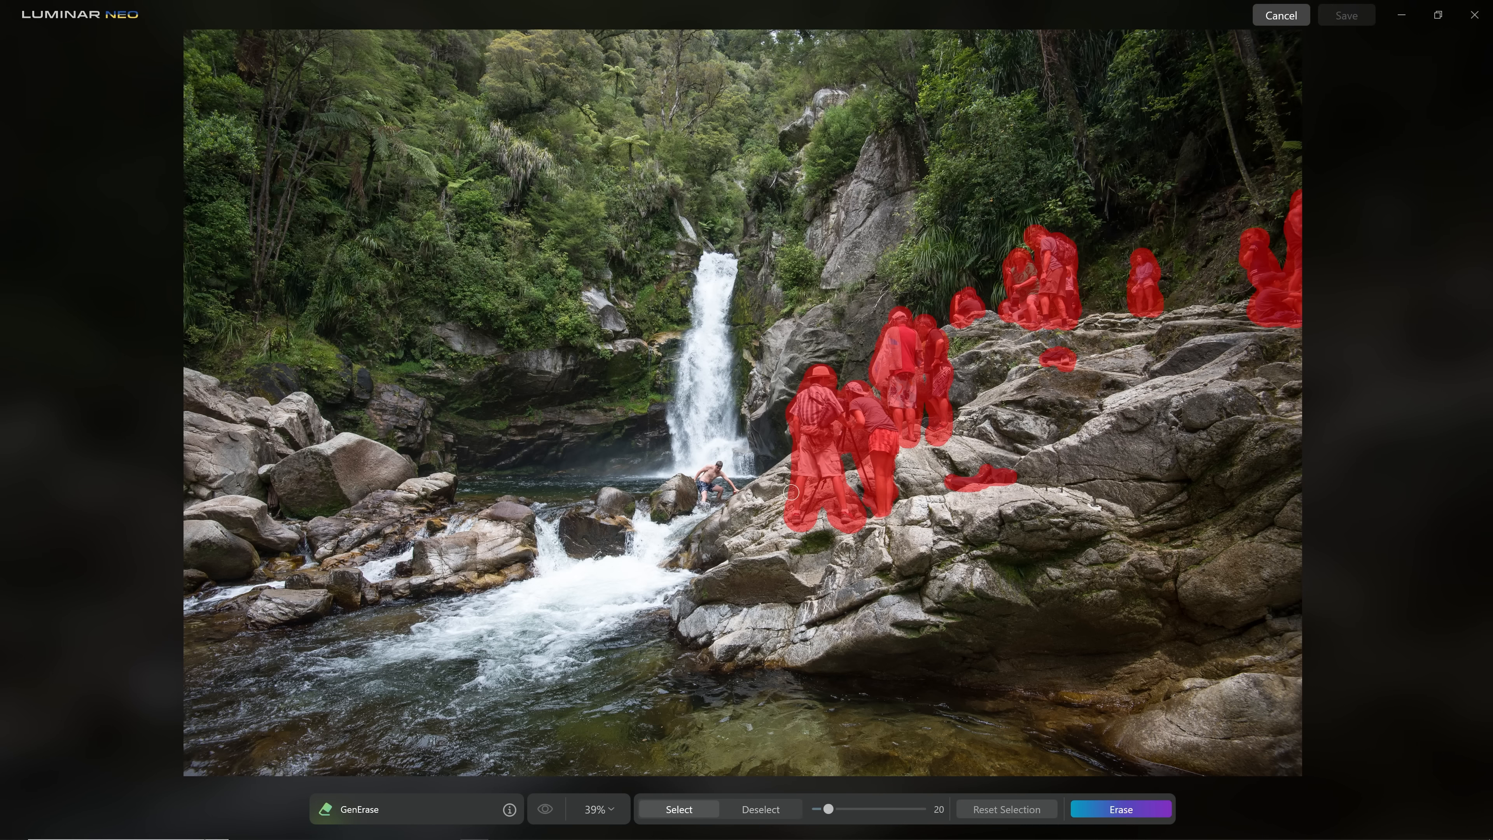
Step: Mask the man in swim shorts wading at the base of the waterfall
scroll(717, 488, up, 10)
scroll(717, 489, down, 2)
scroll(734, 319, up, 2)
scroll(745, 326, up, 1)
mouse_move(734, 318)
mouse_down()
mouse_move(672, 332)
mouse_move(608, 362)
mouse_move(548, 429)
mouse_move(600, 410)
mouse_move(589, 473)
mouse_move(607, 524)
mouse_move(708, 501)
mouse_move(741, 517)
mouse_move(728, 397)
mouse_move(866, 515)
mouse_move(764, 397)
mouse_move(663, 379)
mouse_move(621, 469)
mouse_move(732, 499)
mouse_move(693, 387)
mouse_move(740, 383)
mouse_up()
scroll(608, 363, down, 1)
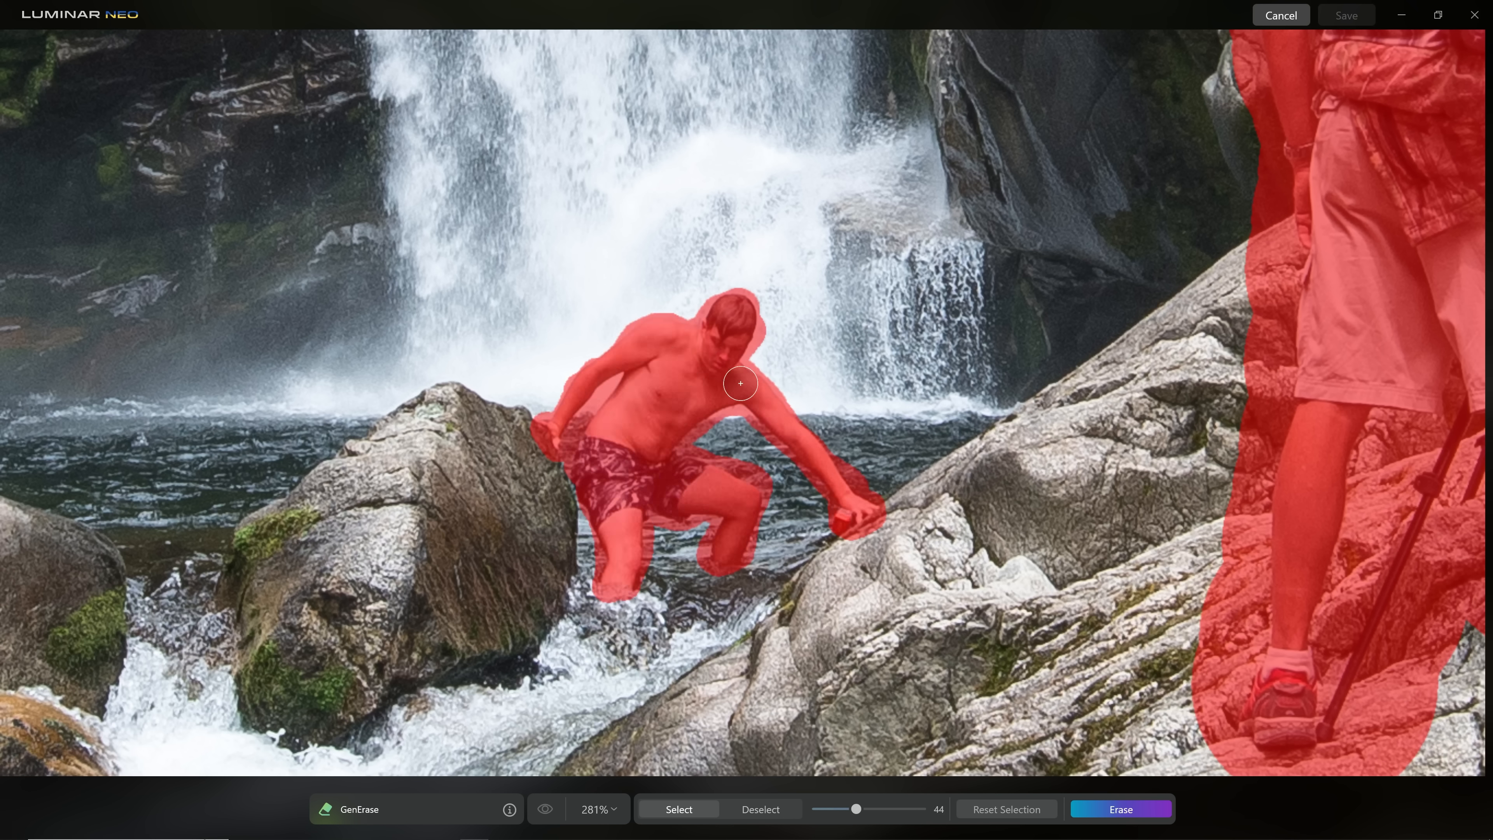
Step: Deselect the excess mask on the rock around the two front photographers' legs and tripod, and erase the masked areas
click(761, 810)
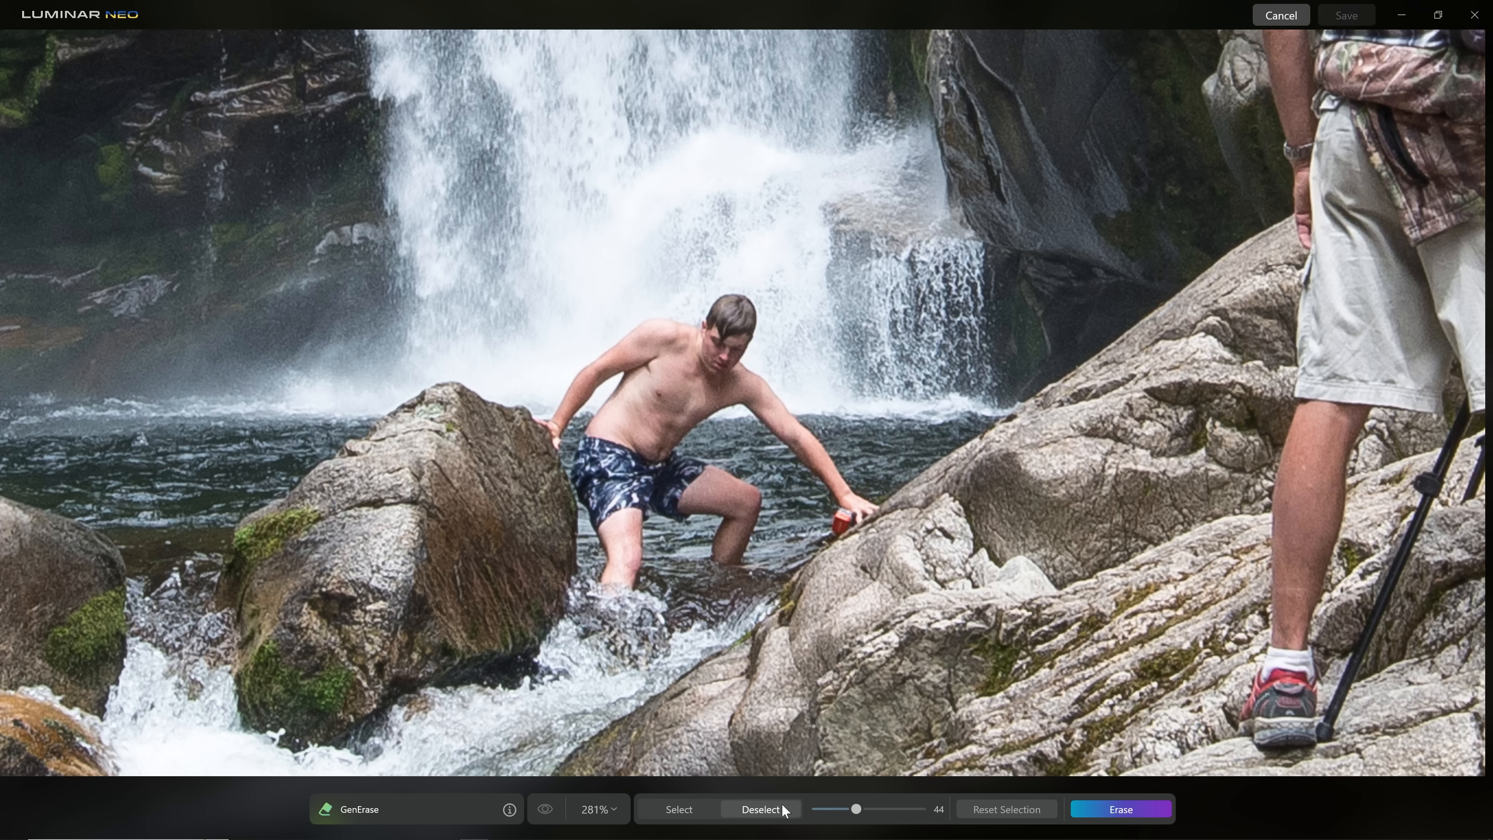
drag(680, 641, 663, 635)
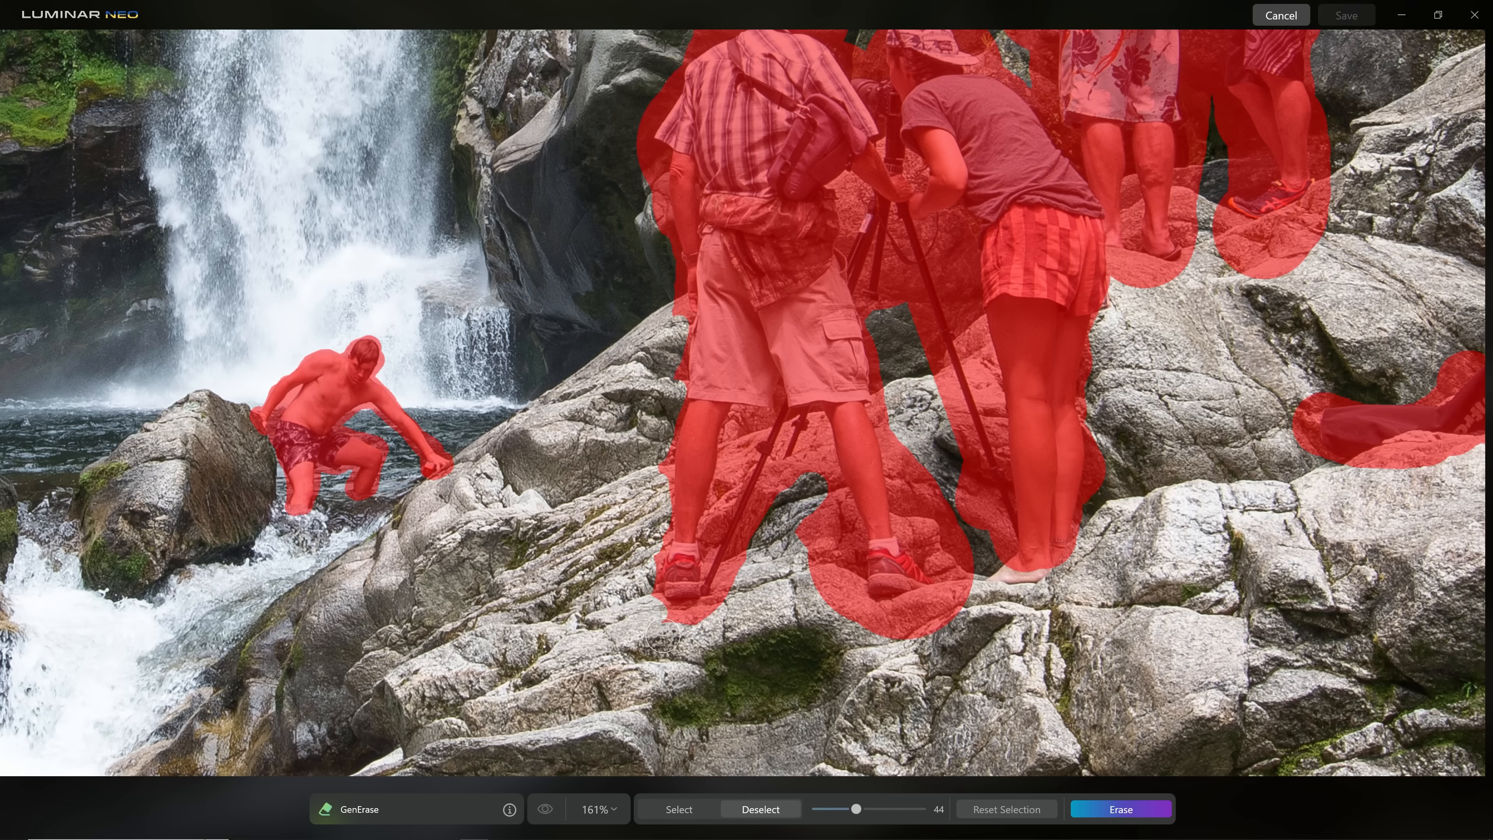
mouse_move(791, 573)
mouse_down()
mouse_move(814, 512)
mouse_move(827, 572)
mouse_move(816, 501)
mouse_move(837, 584)
mouse_move(821, 600)
mouse_move(811, 567)
mouse_move(859, 628)
mouse_move(927, 623)
mouse_move(962, 601)
mouse_move(961, 560)
mouse_move(903, 445)
mouse_up()
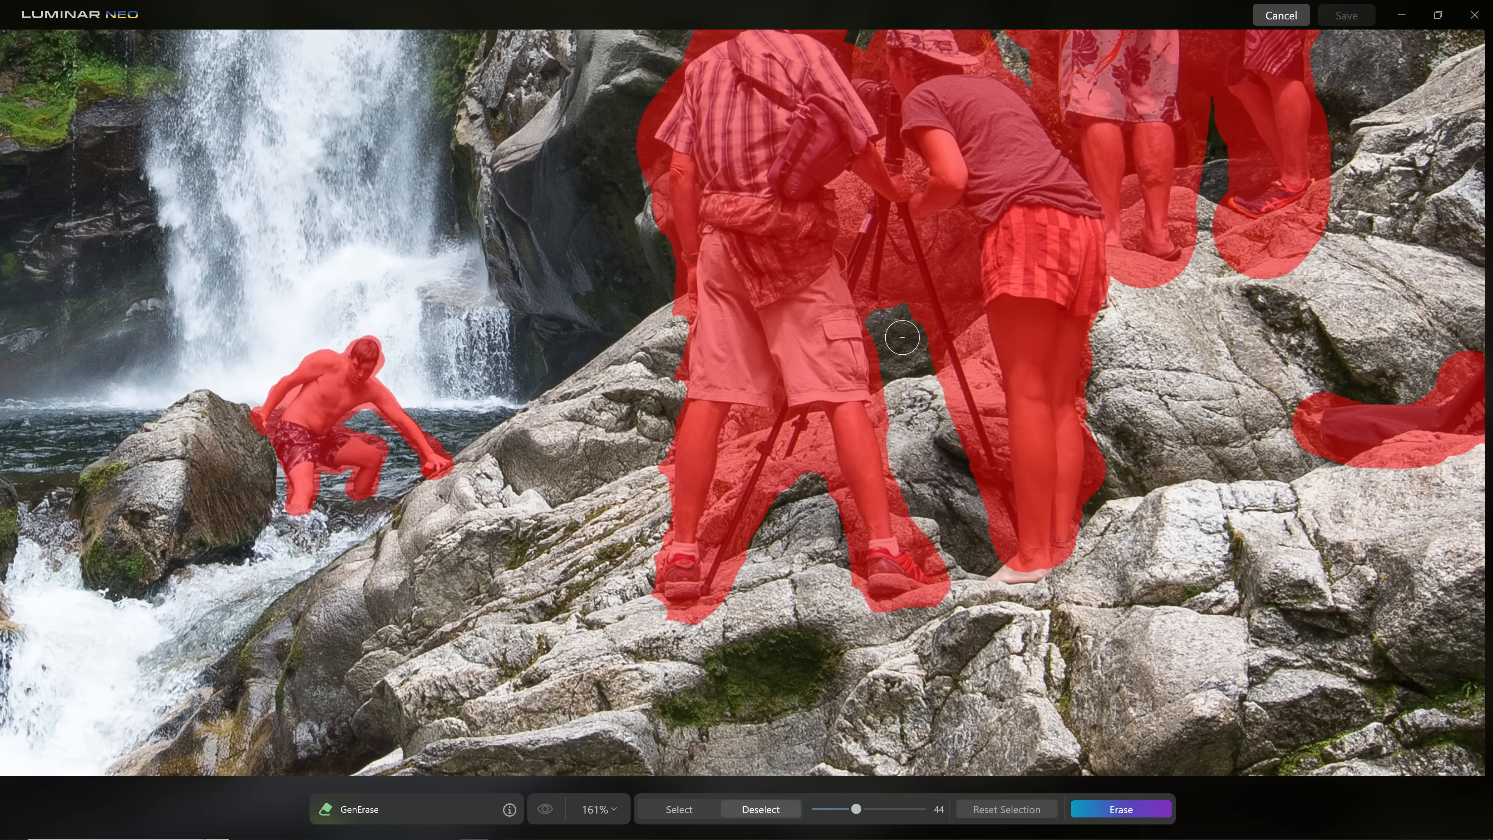
scroll(1279, 412, down, 5)
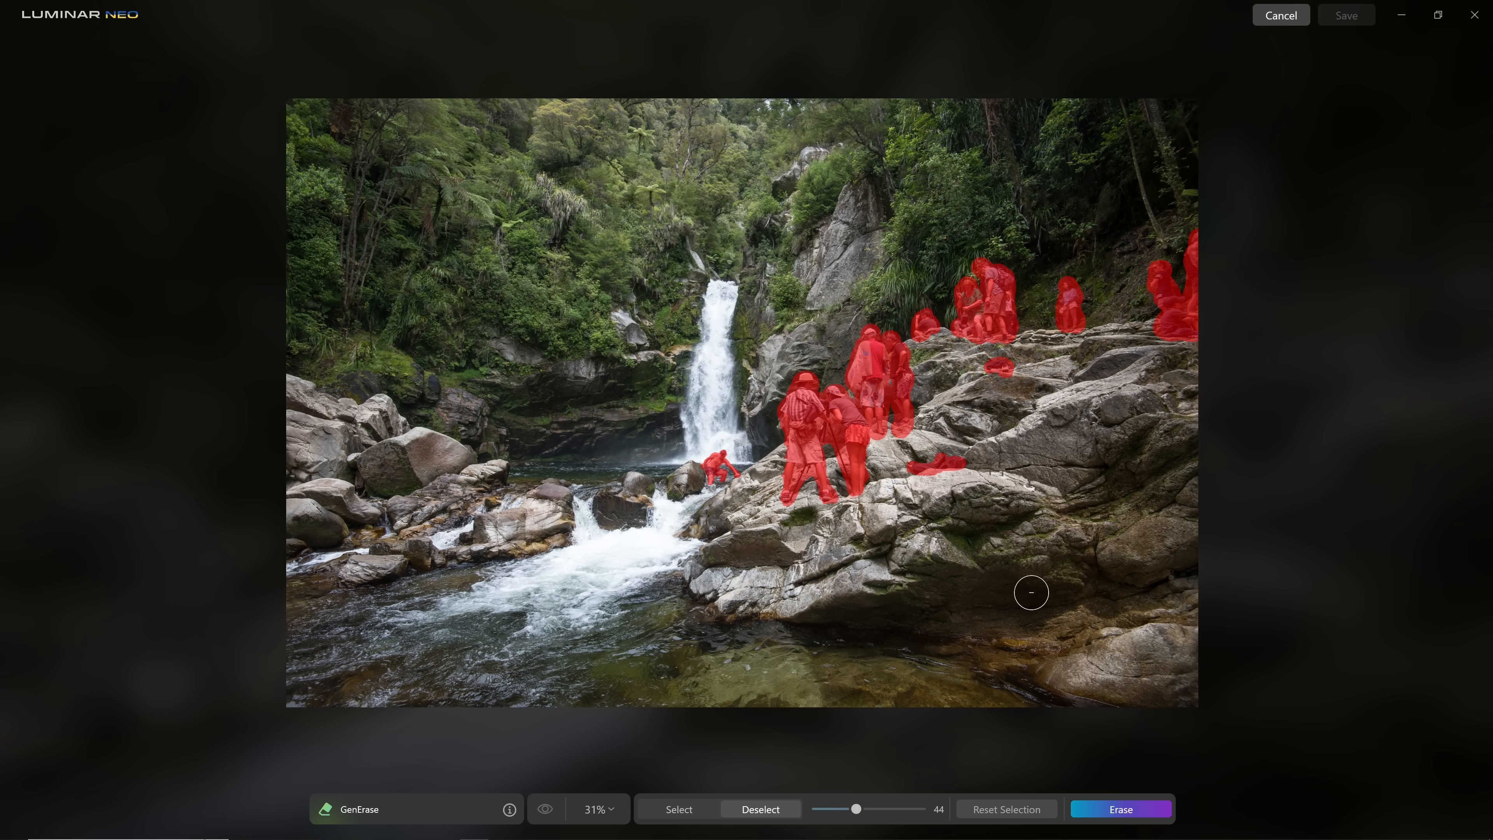
click(1138, 809)
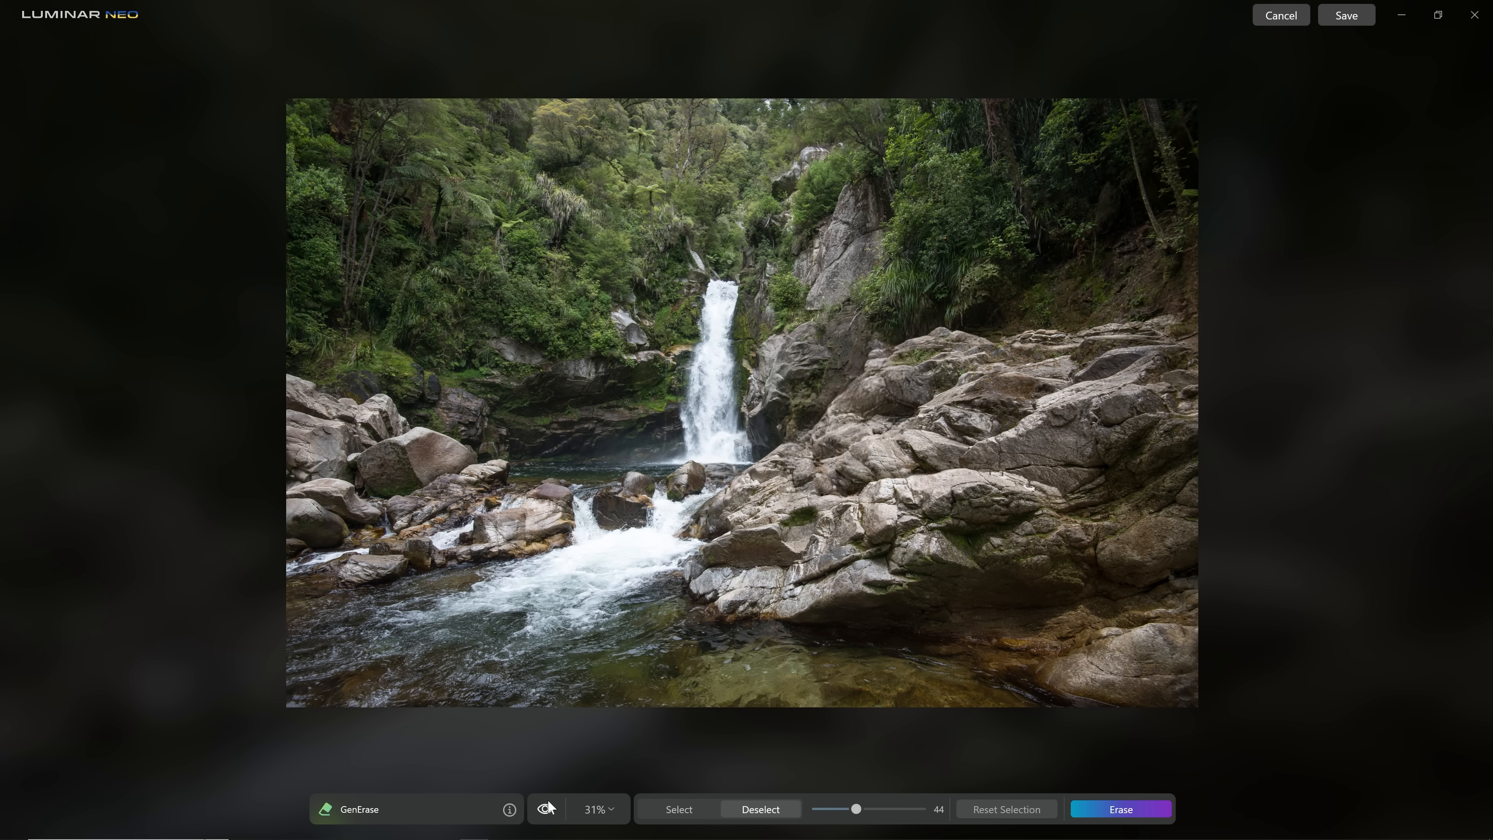
Step: Compare the whole waterfall photo before and after erasing the people
scroll(649, 665, up, 1)
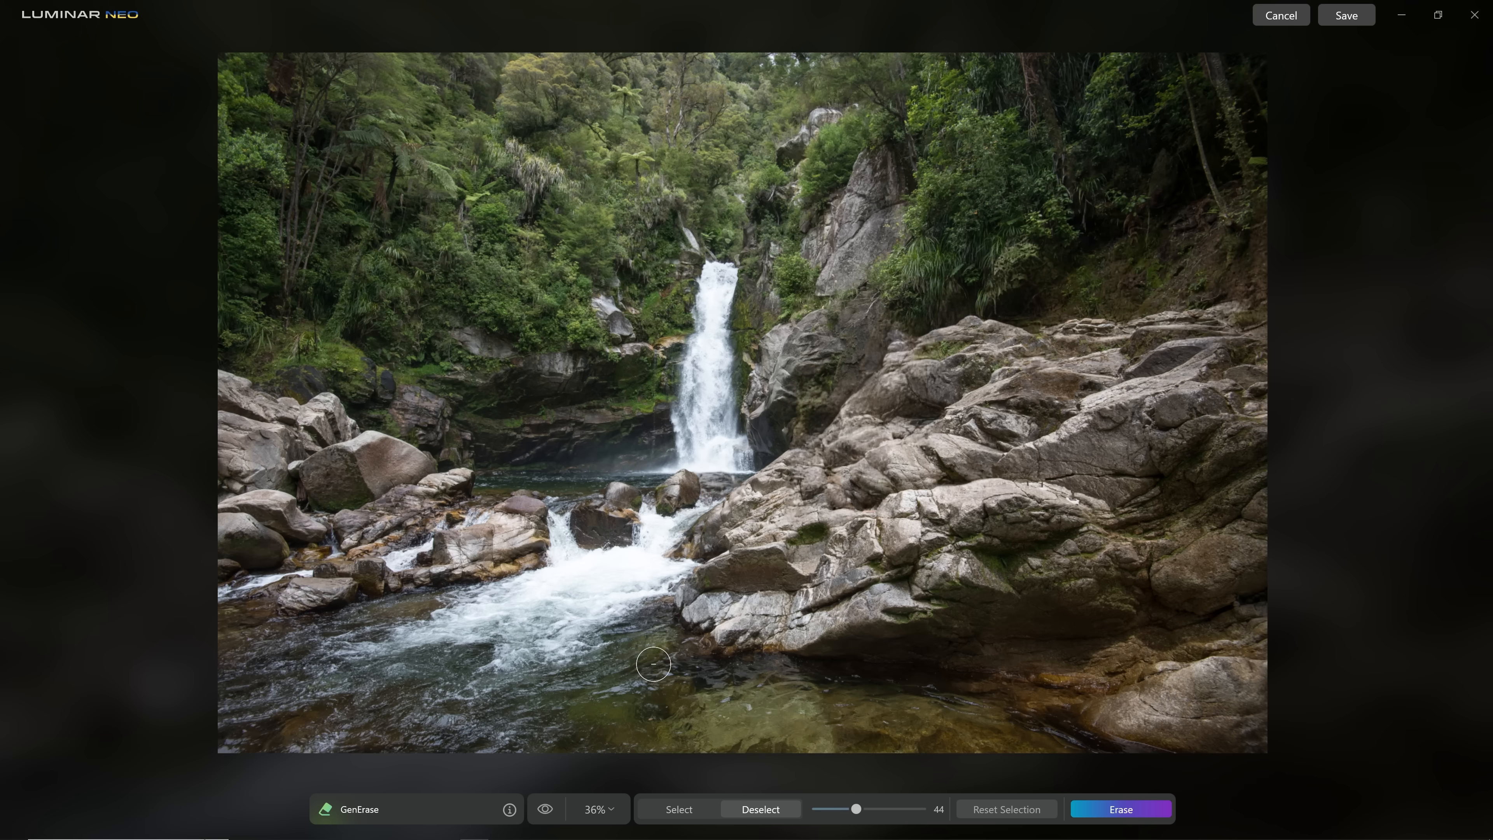
click(550, 814)
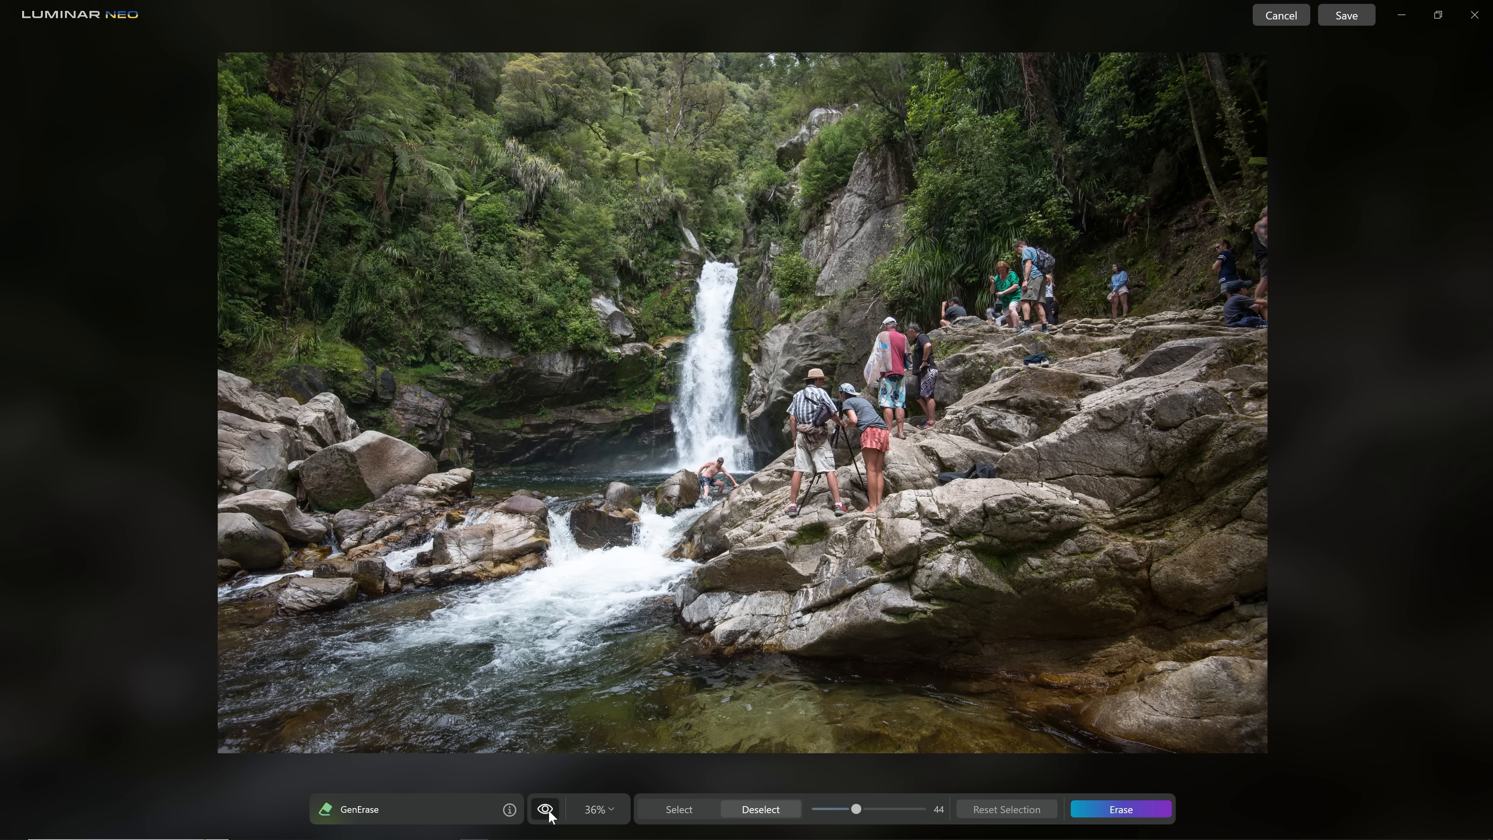
click(550, 814)
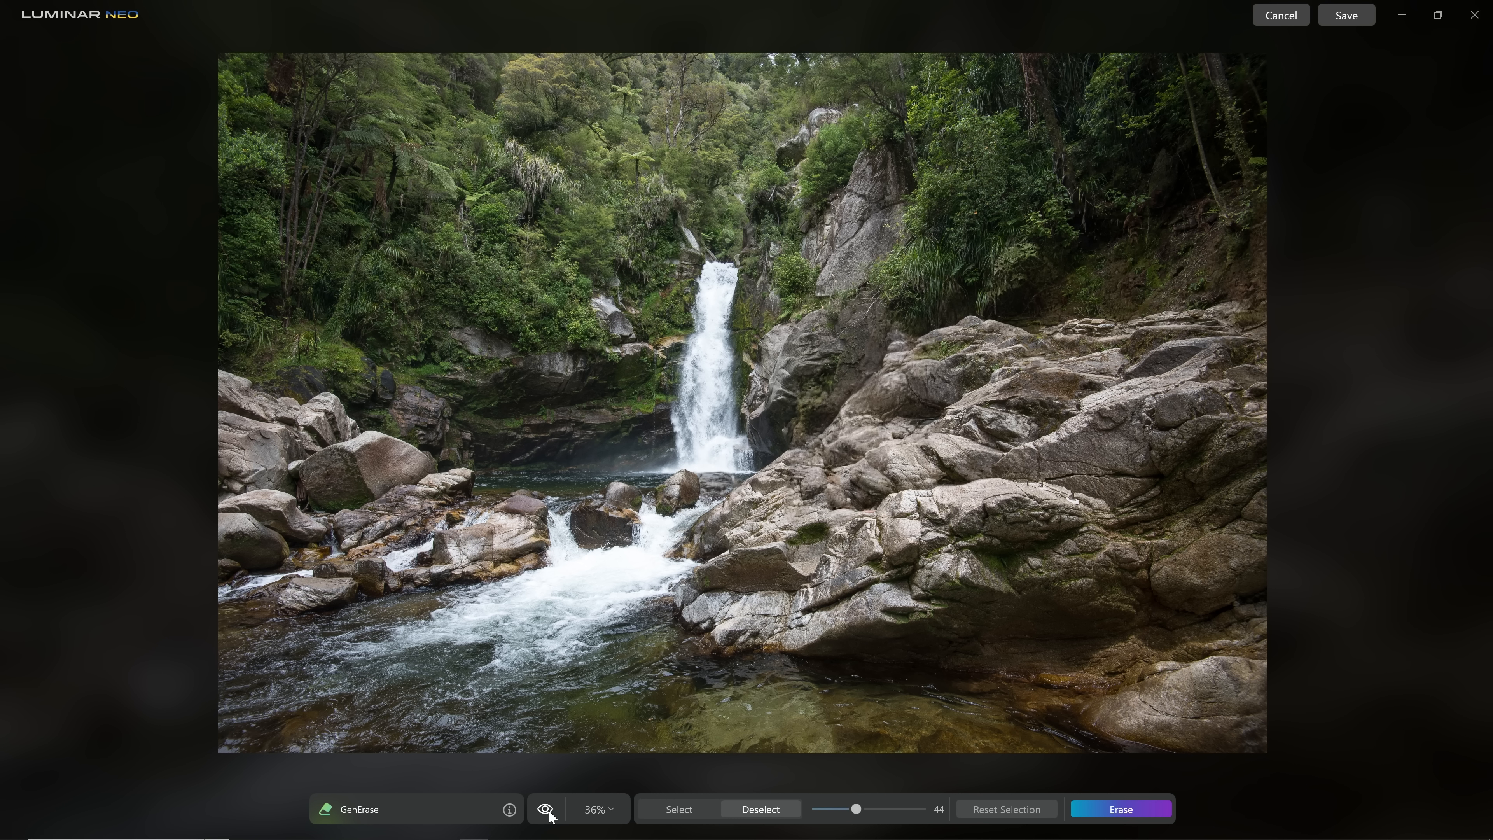
click(550, 814)
click(550, 814)
click(550, 814)
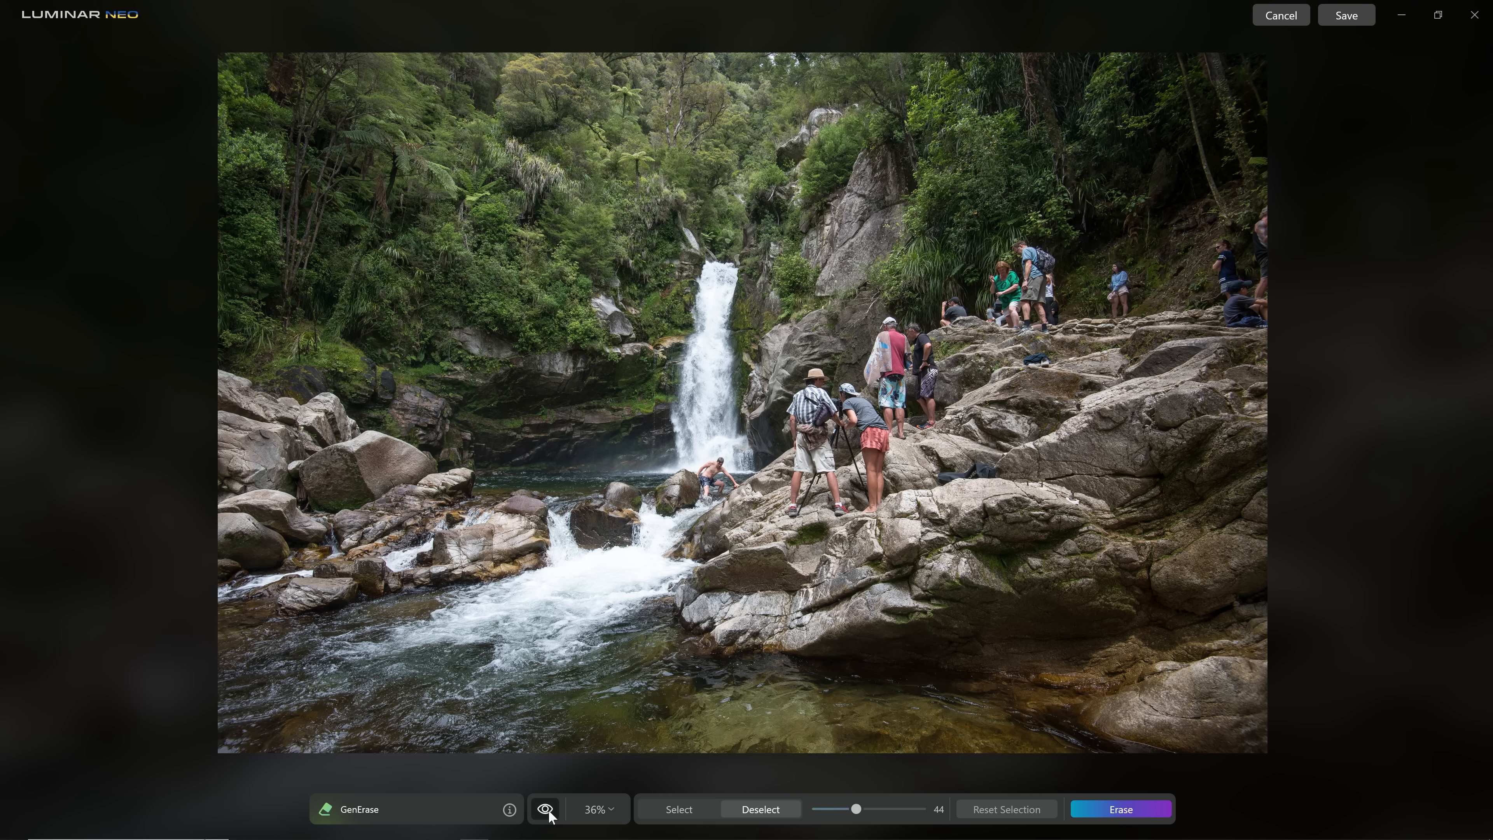
click(550, 814)
click(550, 813)
click(549, 814)
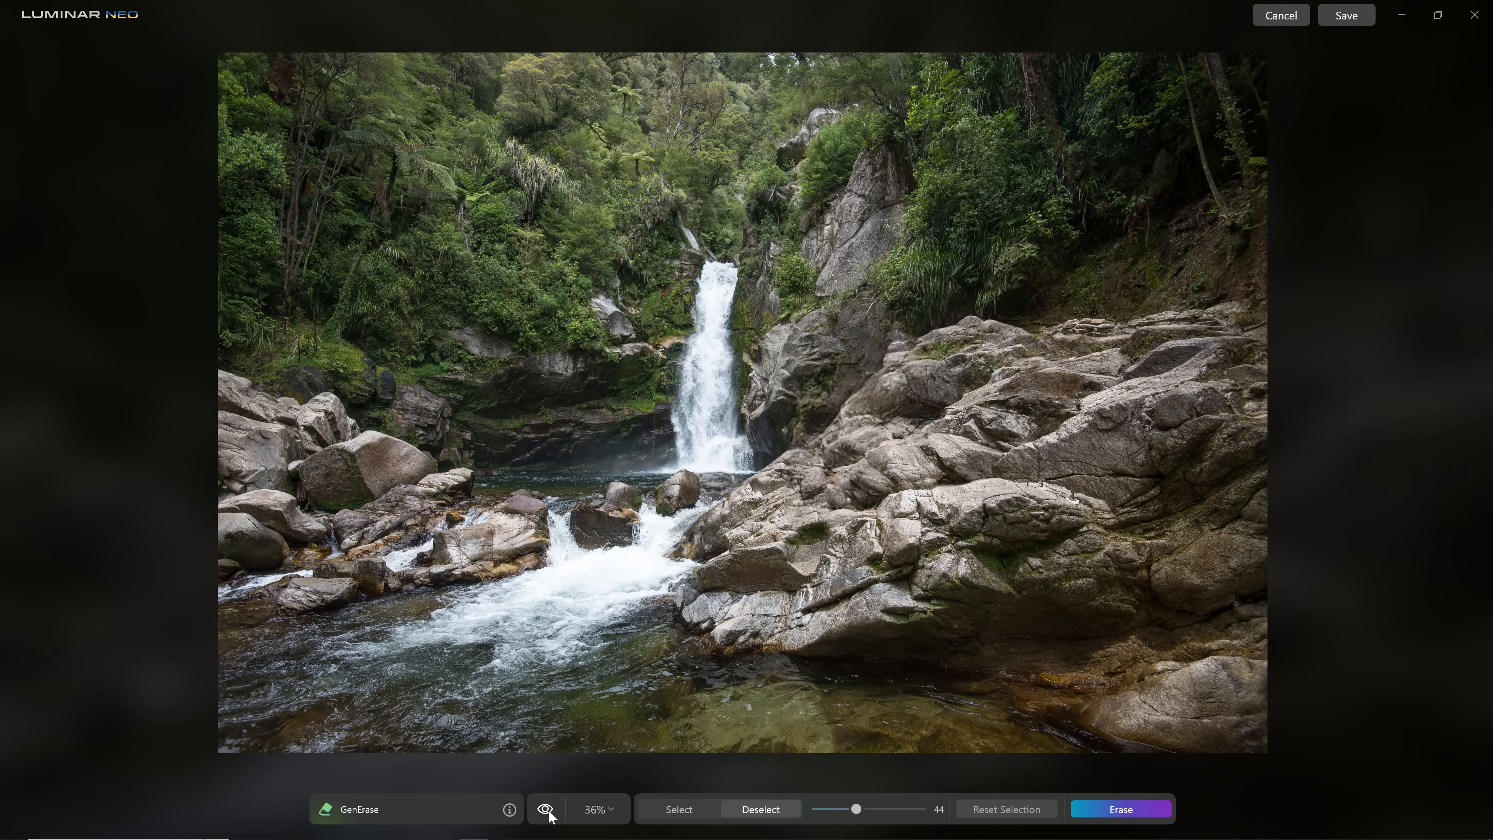
Step: Examine the regenerated rocks and the waterfall base up close against the original and the mask overlay
scroll(883, 540, up, 2)
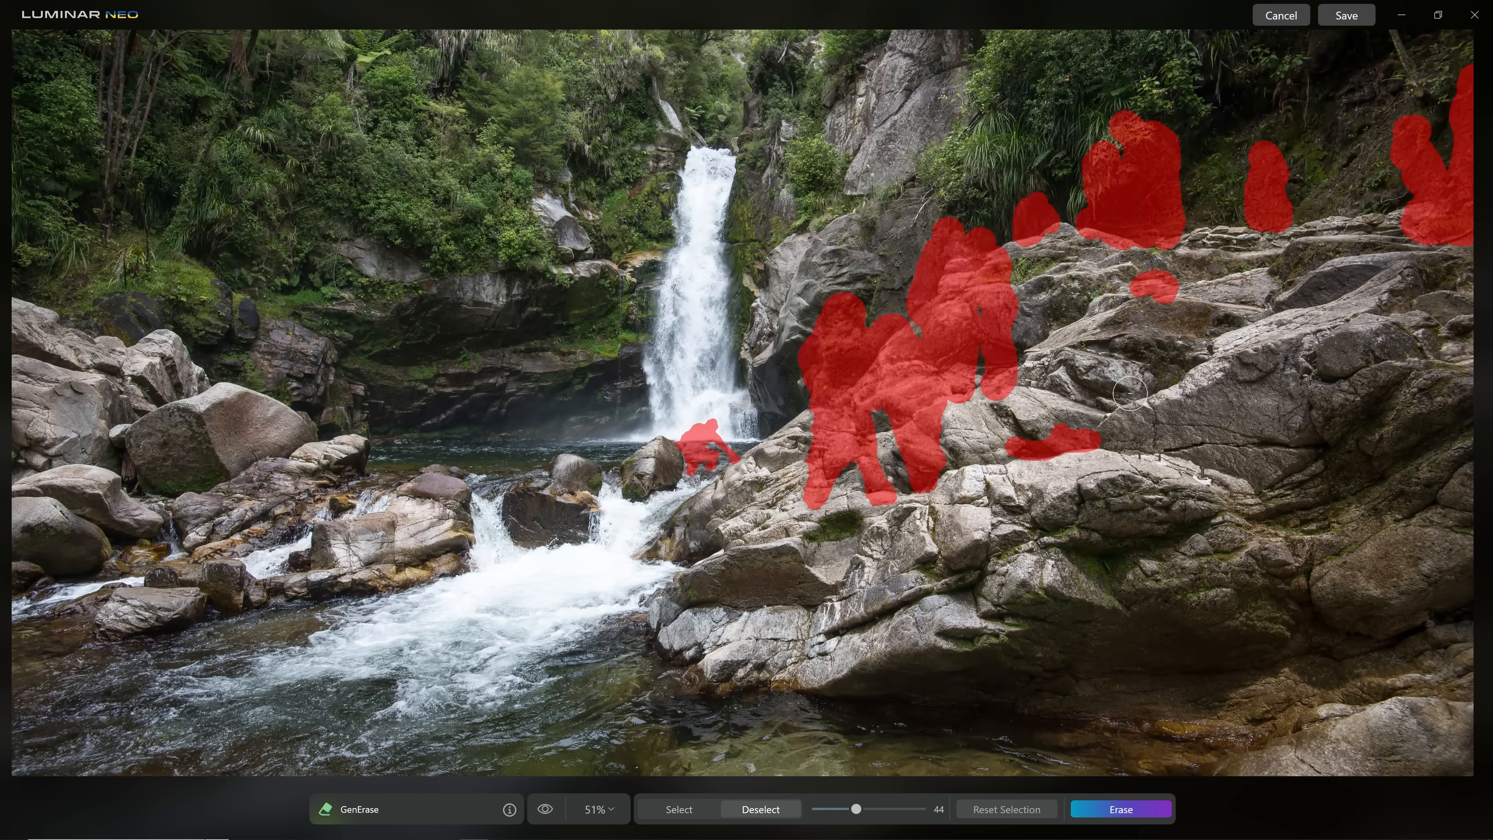
scroll(1130, 392, down, 2)
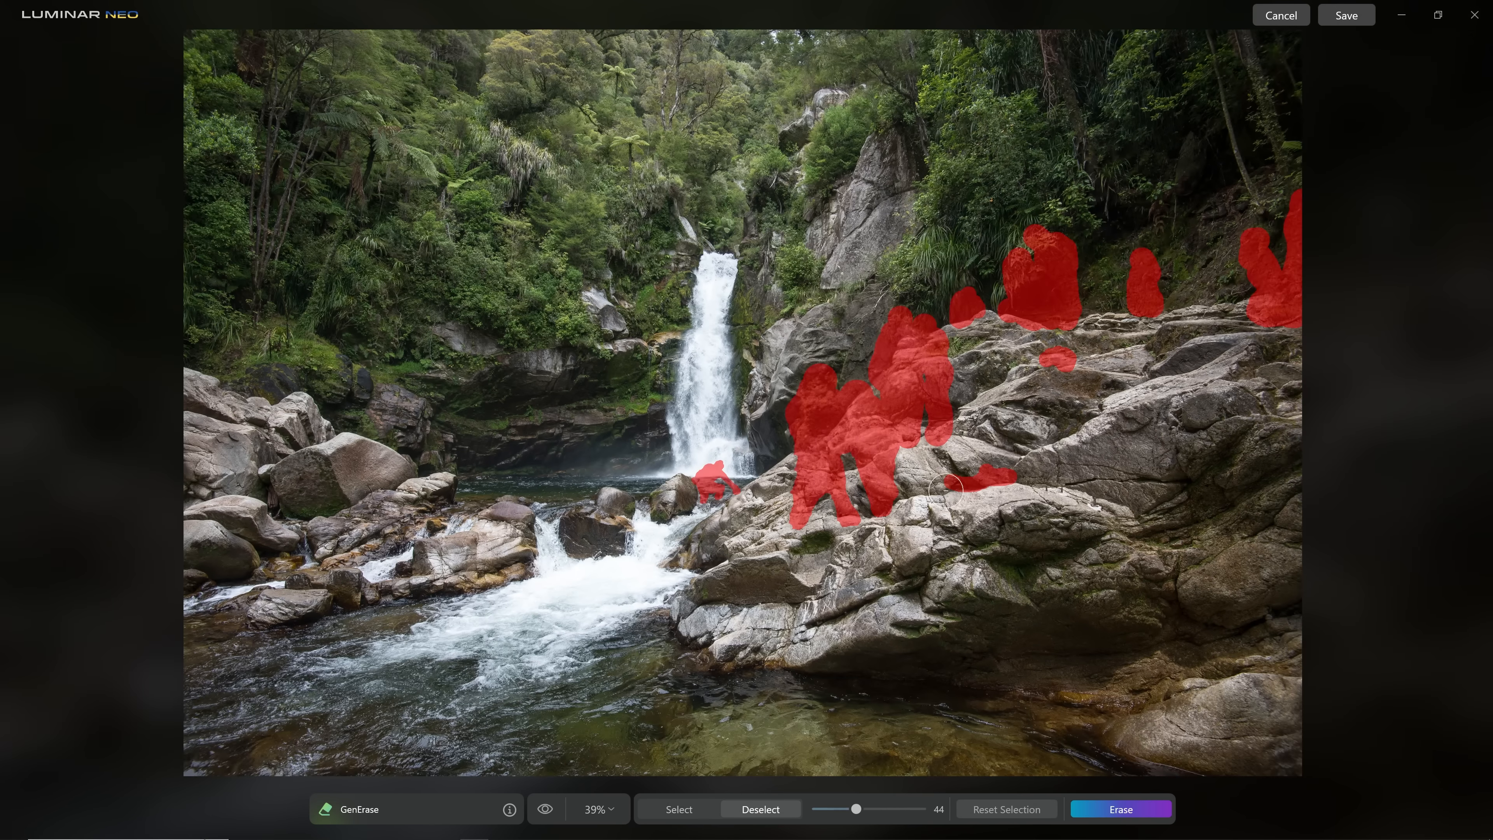
scroll(893, 469, up, 2)
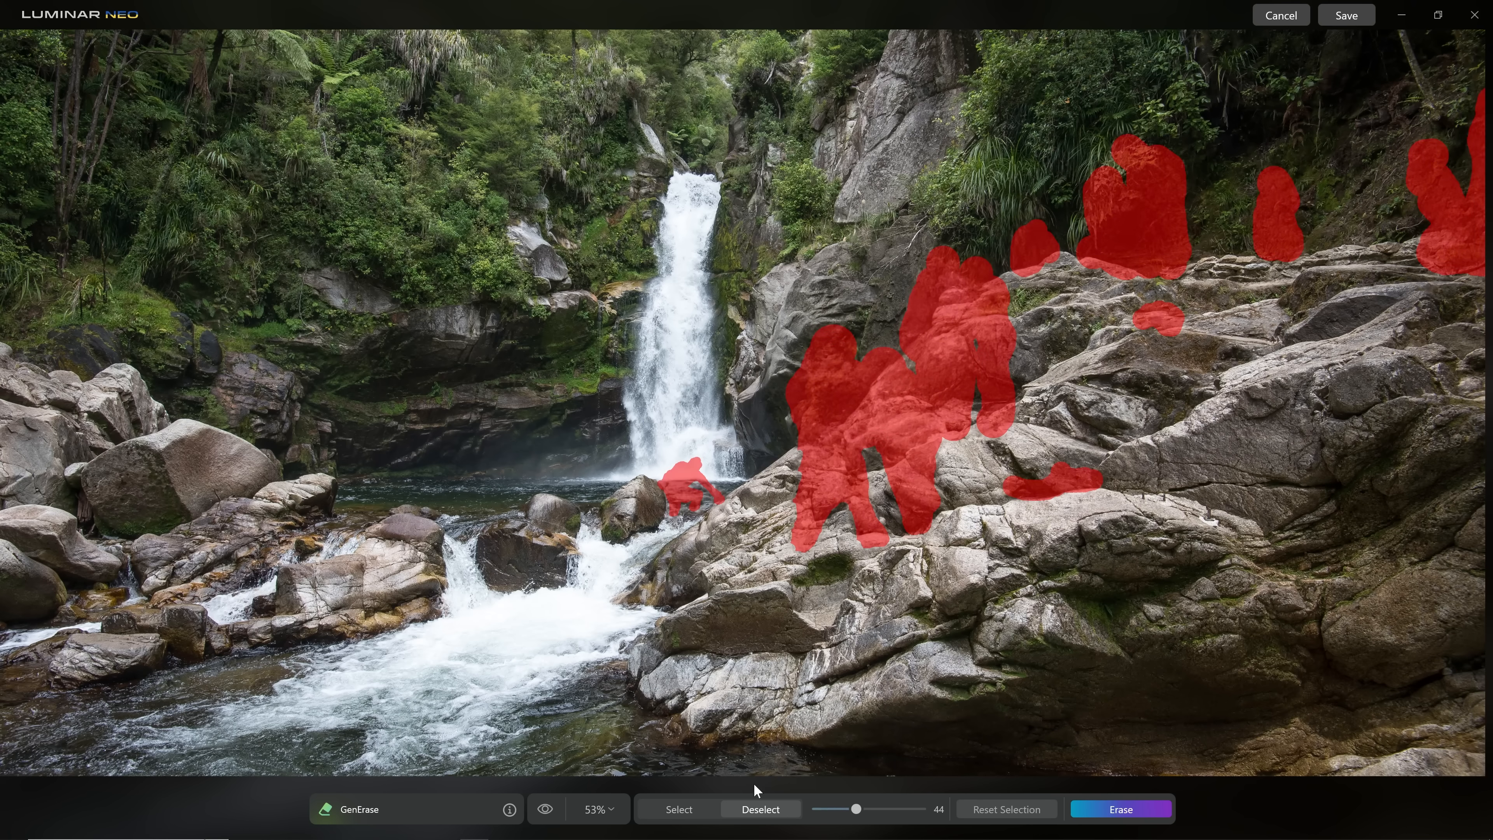
click(551, 814)
click(551, 814)
click(546, 812)
scroll(699, 500, up, 3)
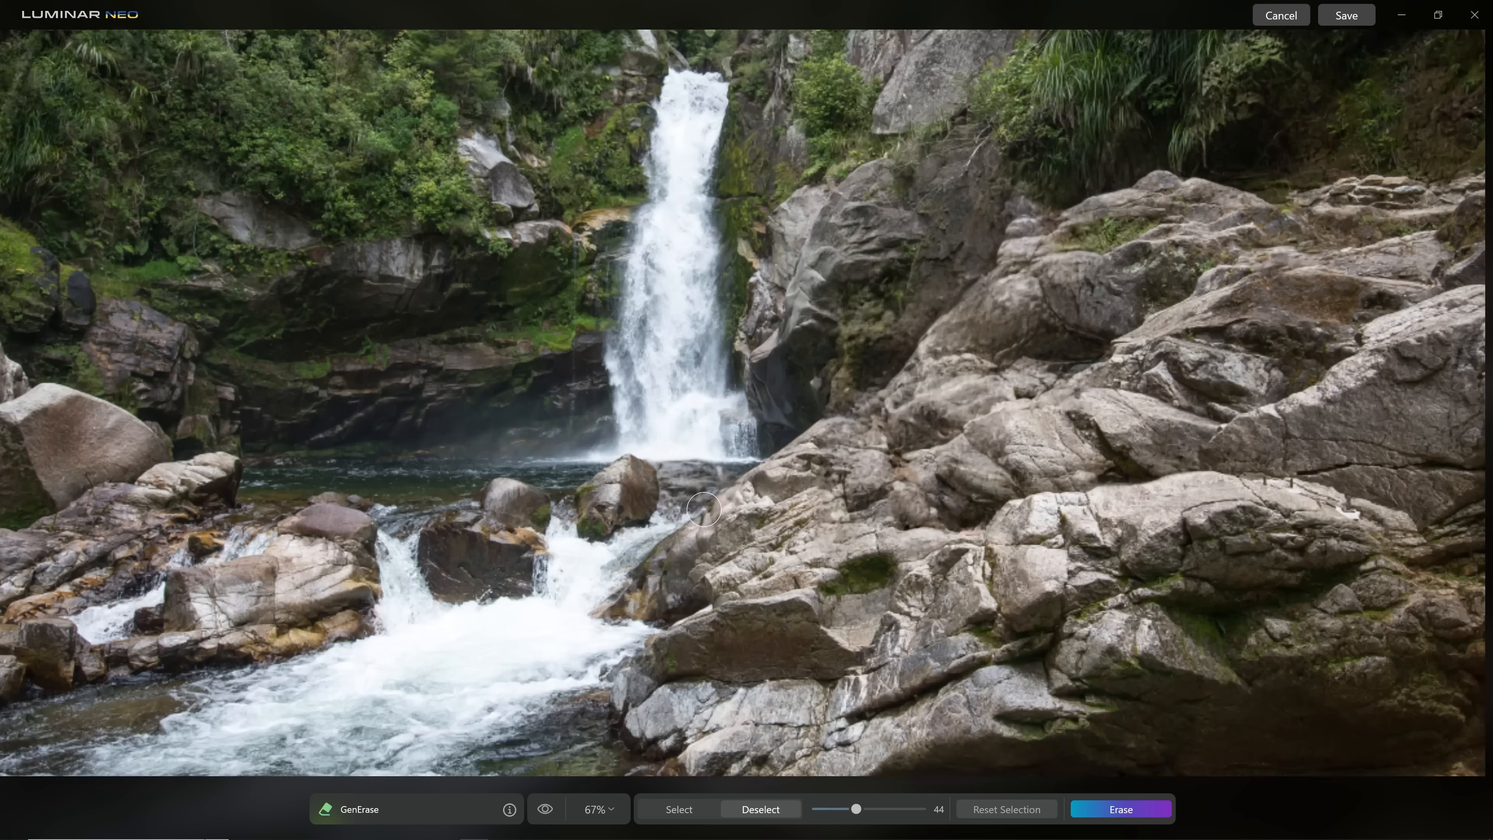
click(545, 810)
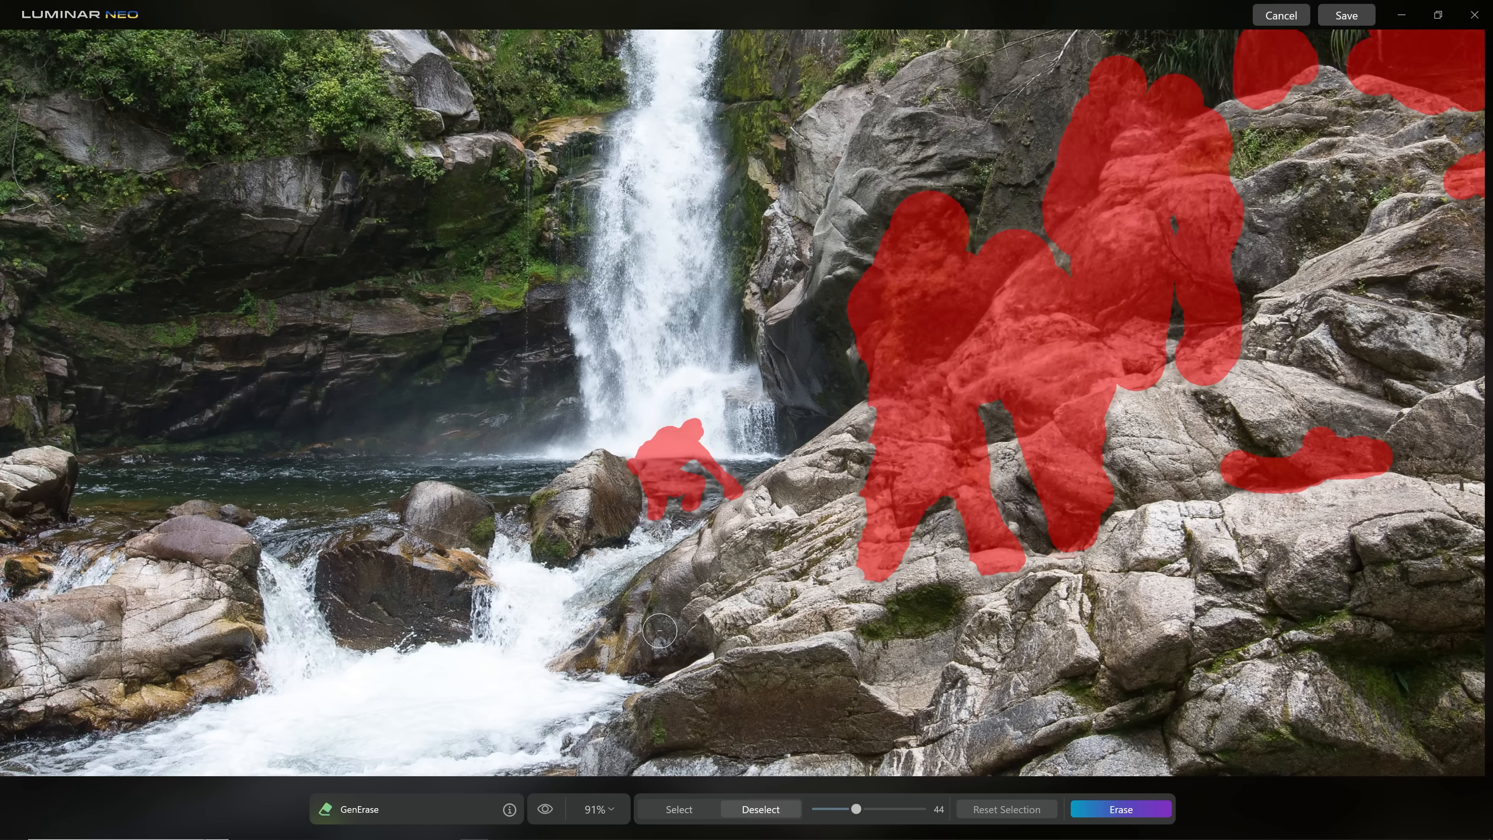
click(543, 810)
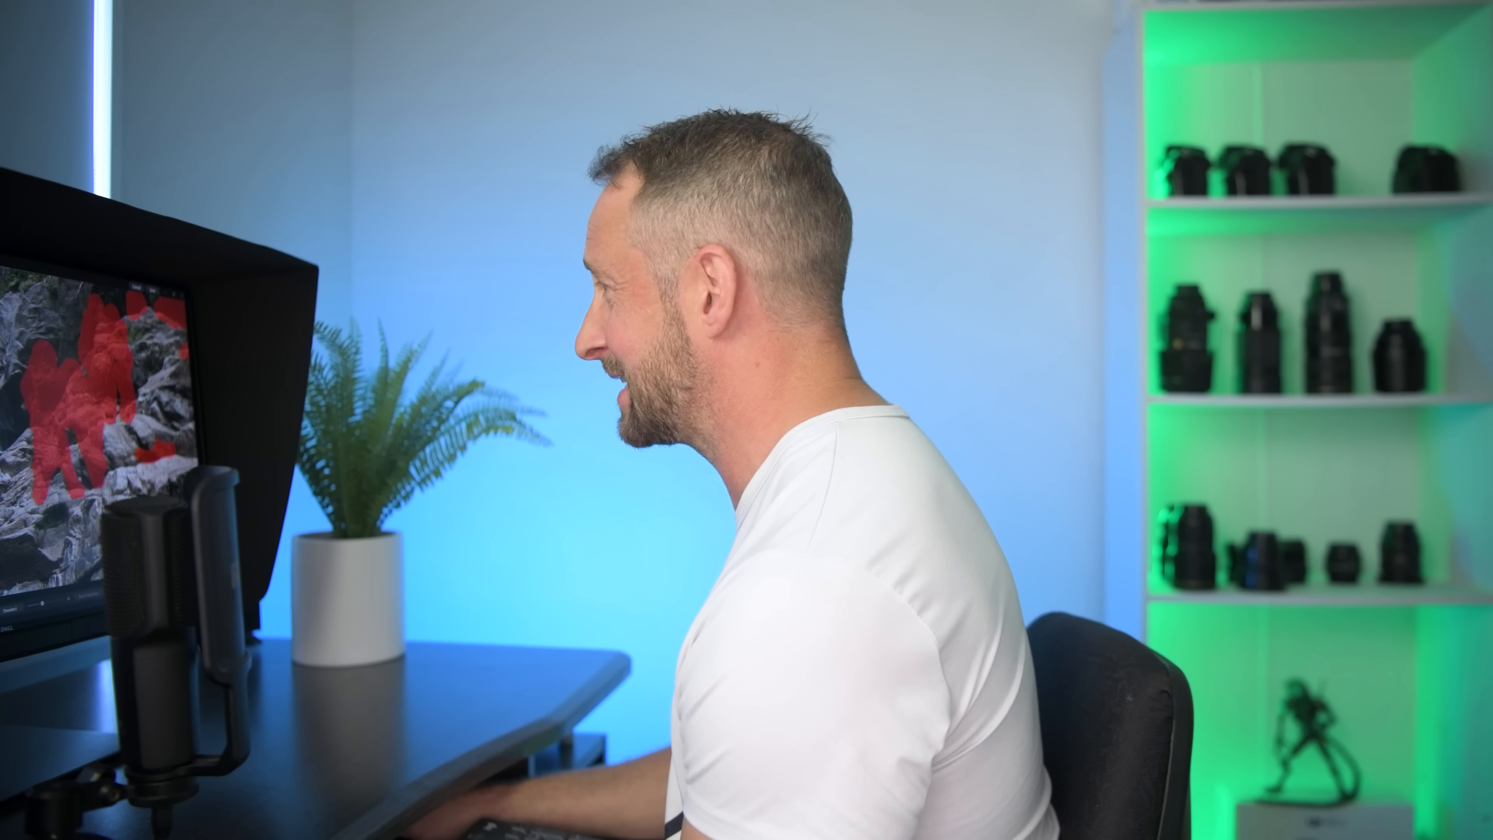